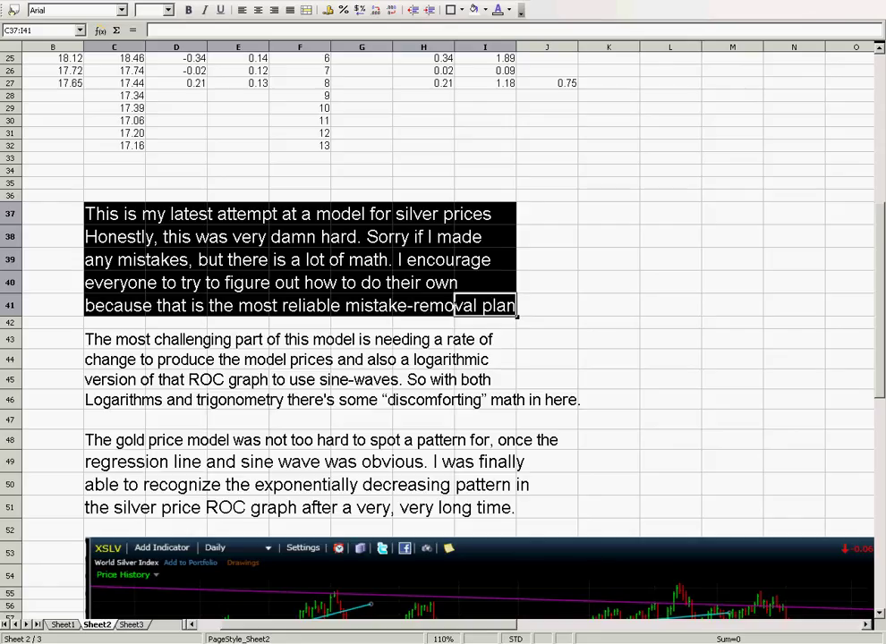
# Highlight the notes in C43:J46 and C48:J51 on Sheet2 about the silver model's math and ROC pattern.
pyautogui.moveTo(113, 339); pyautogui.dragTo(546, 400)
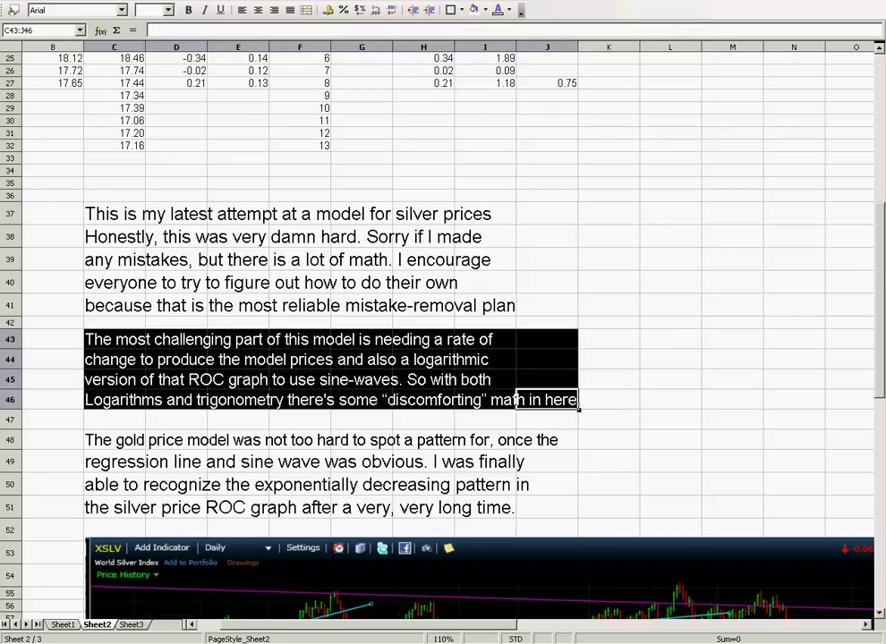
pyautogui.scroll(-3, 437, 331)
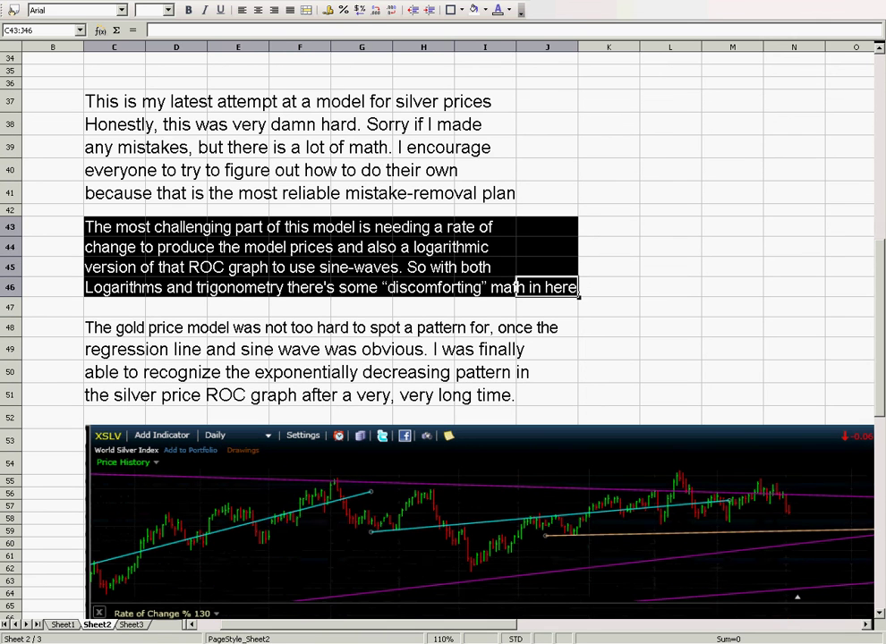
pyautogui.click(115, 327)
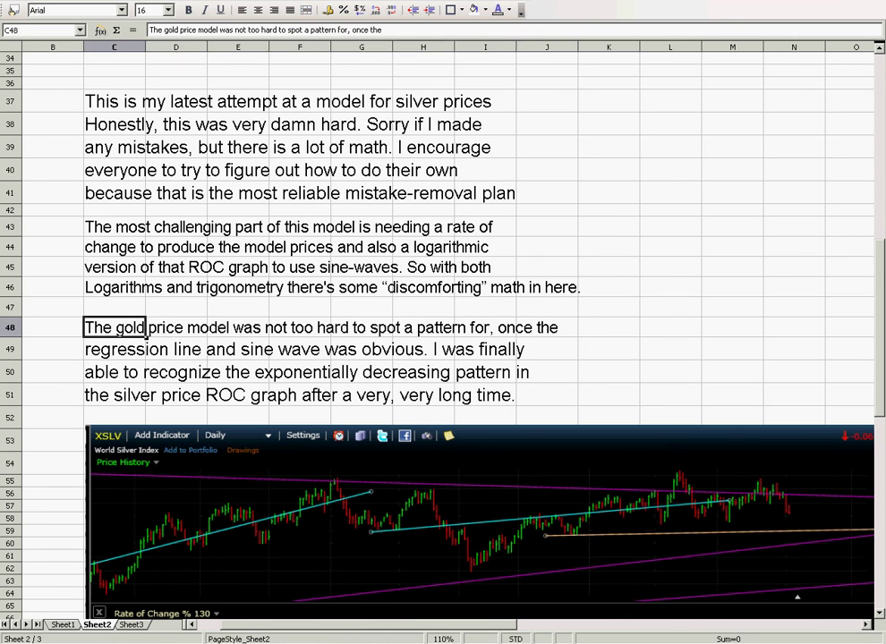
pyautogui.moveTo(114, 327); pyautogui.dragTo(547, 395)
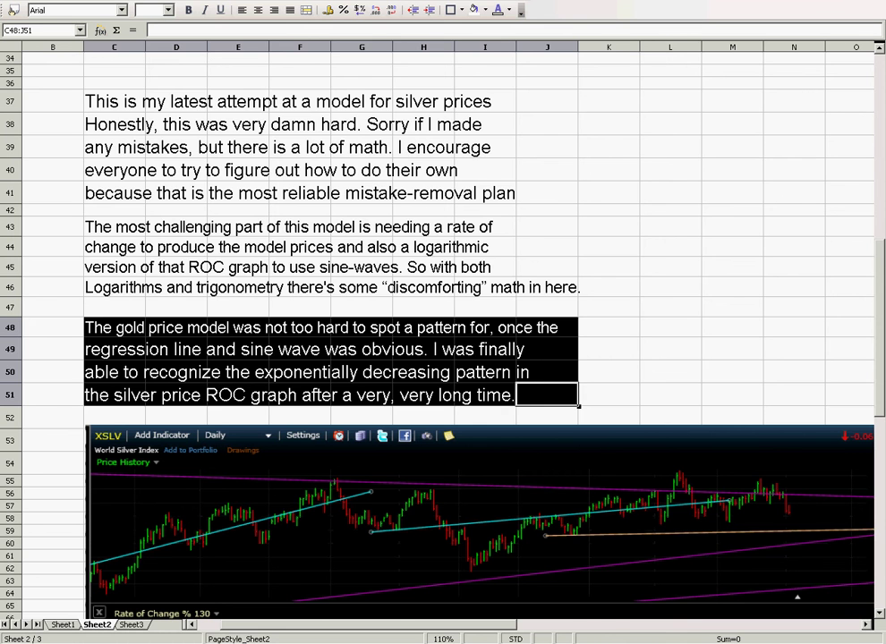
# Examine the full XSLV chart below the notes, including its price history, Rate of Change and MACD sections.
pyautogui.click(53, 493)
pyautogui.scroll(-6, 53, 493)
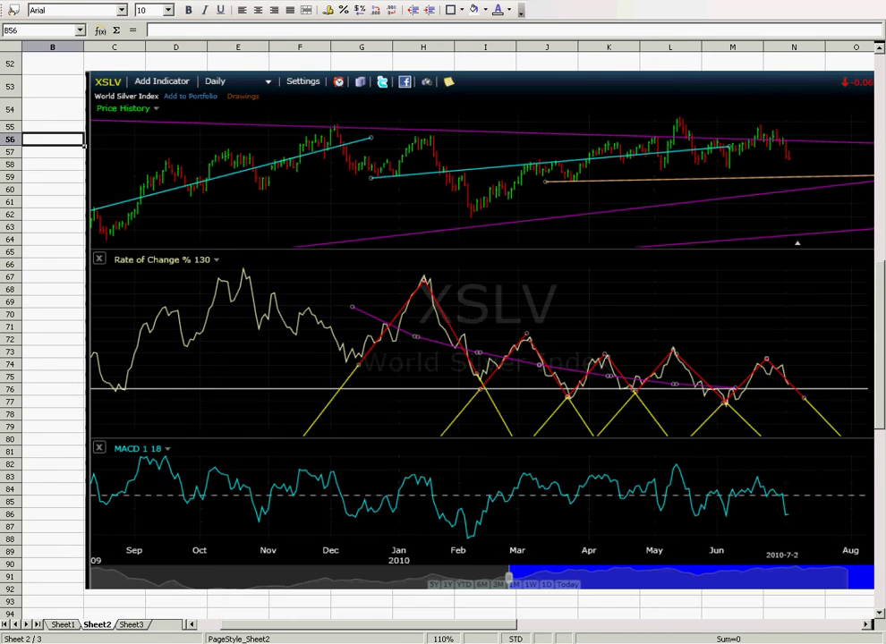
pyautogui.moveTo(486, 624); pyautogui.dragTo(531, 625)
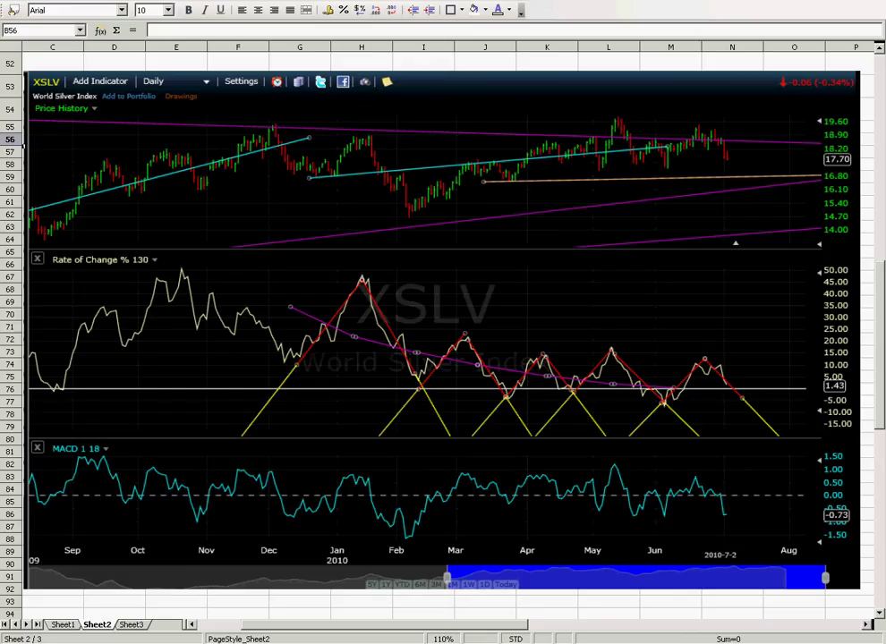
# Review the 07/02/2010 row on Sheet1 and the rate-of-change values in F527:F537, including the earlier rows above.
pyautogui.click(63, 625)
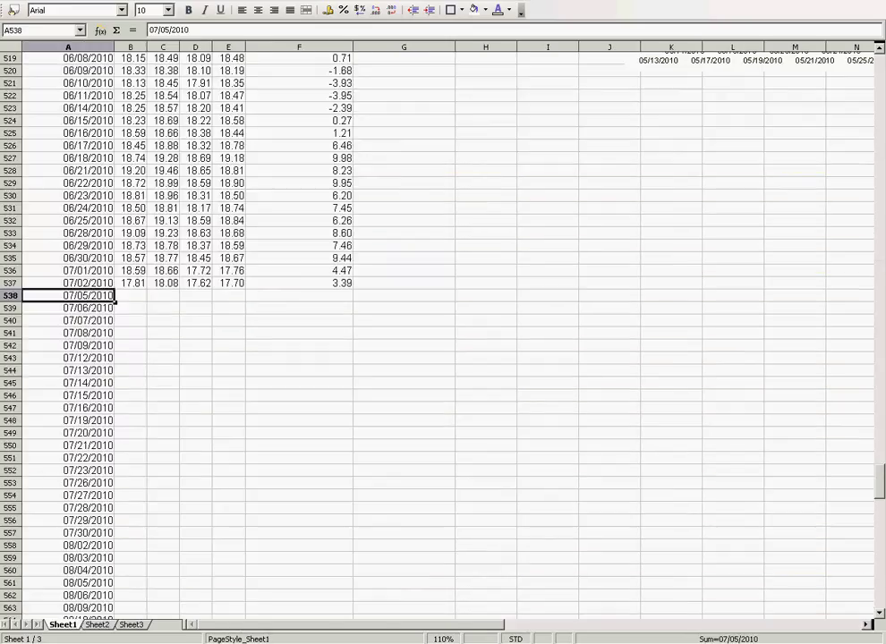
pyautogui.click(68, 283)
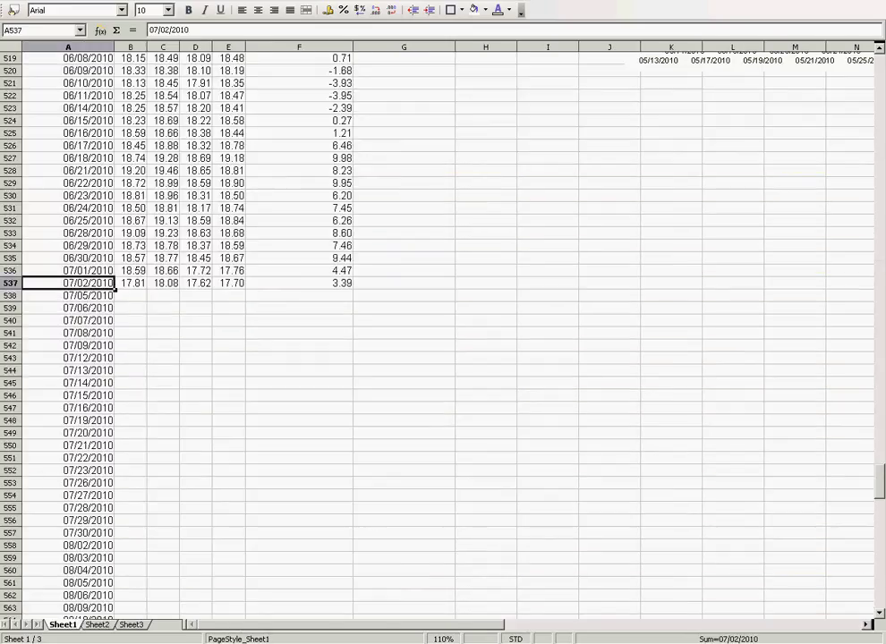
pyautogui.hotkey('ctrl', 'shift', 'Right')
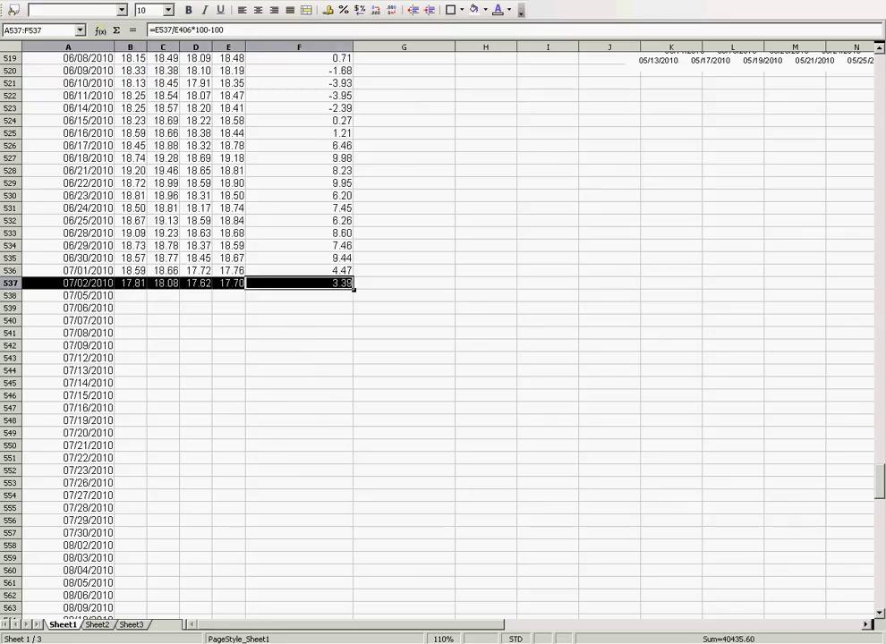
pyautogui.click(298, 283)
pyautogui.moveTo(299, 283); pyautogui.dragTo(299, 159)
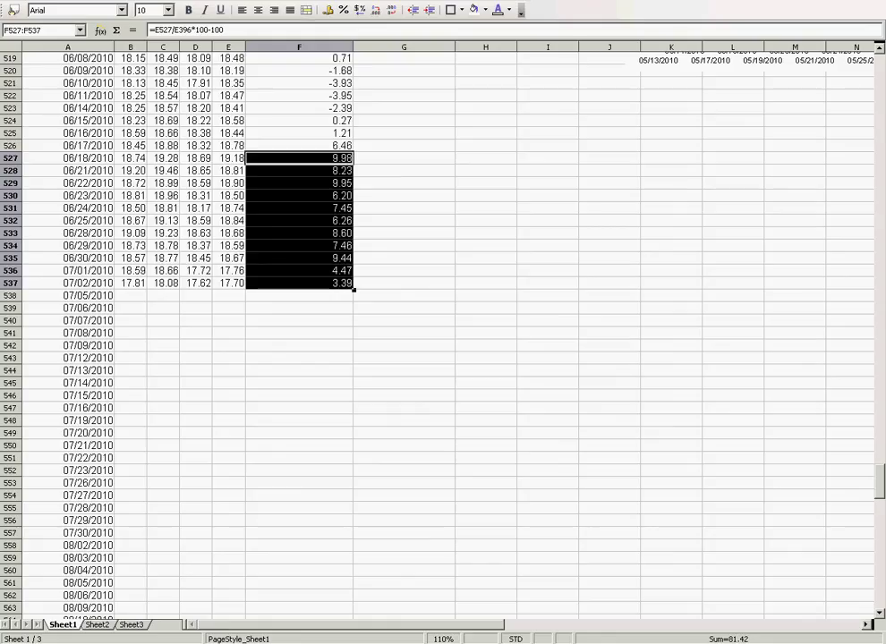
pyautogui.click(403, 233)
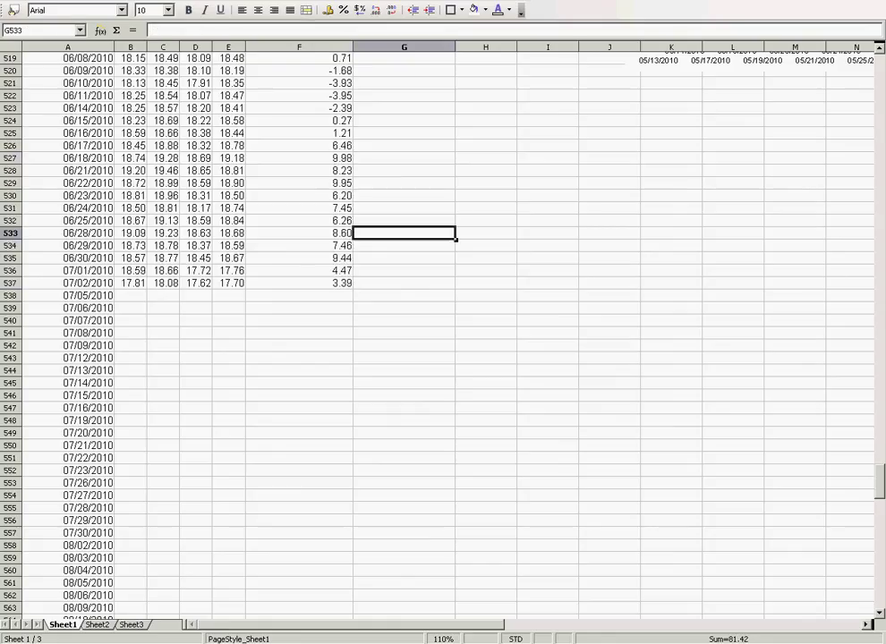
pyautogui.moveTo(880, 481); pyautogui.dragTo(879, 463)
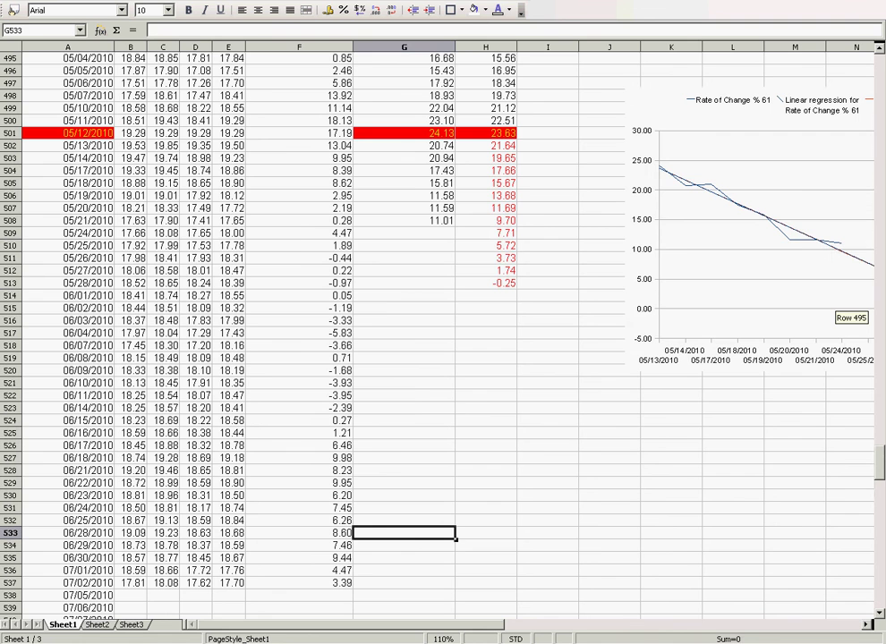
# Go through the row 1 headers on Sheet3 from model_roc across to power_reg.
pyautogui.click(131, 624)
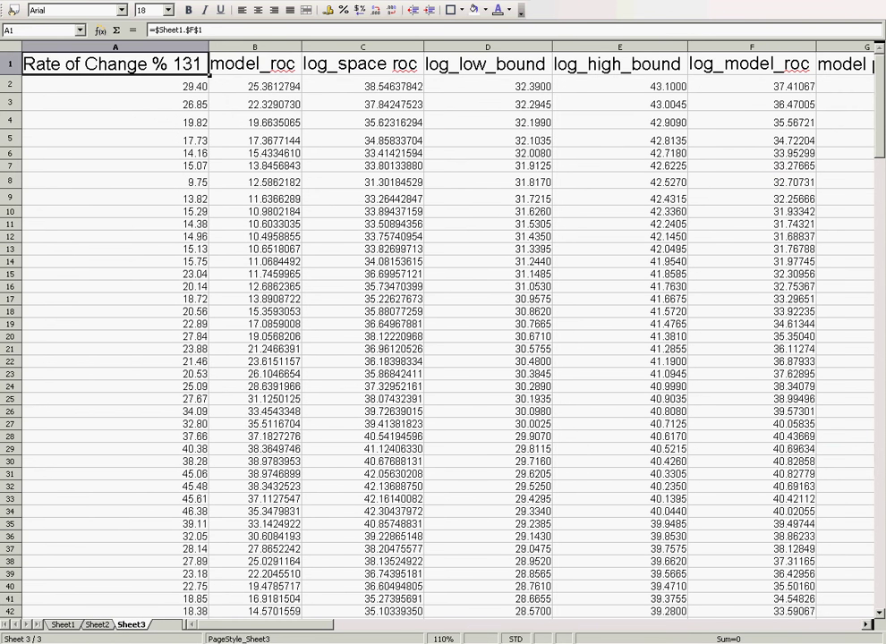
pyautogui.click(255, 64)
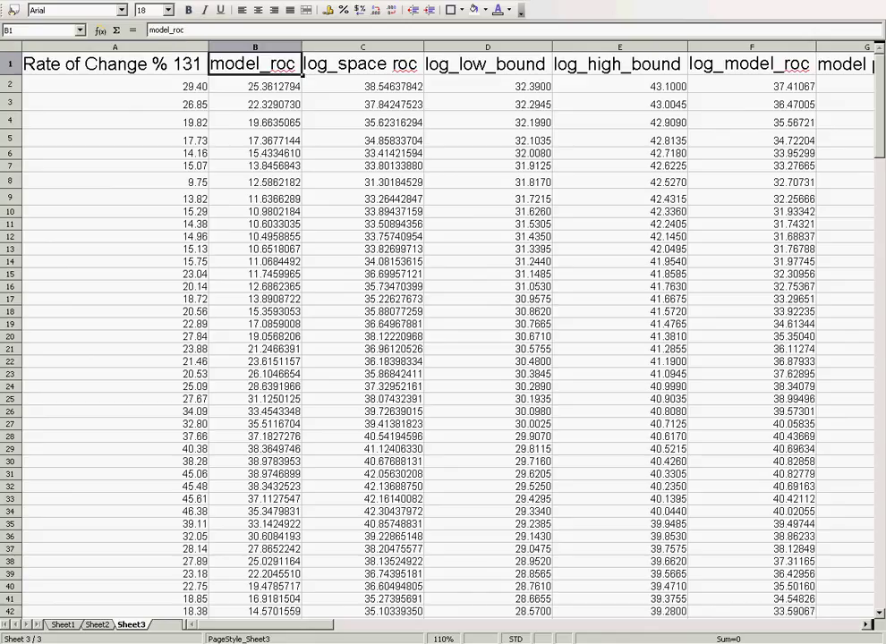
pyautogui.click(362, 64)
pyautogui.click(488, 65)
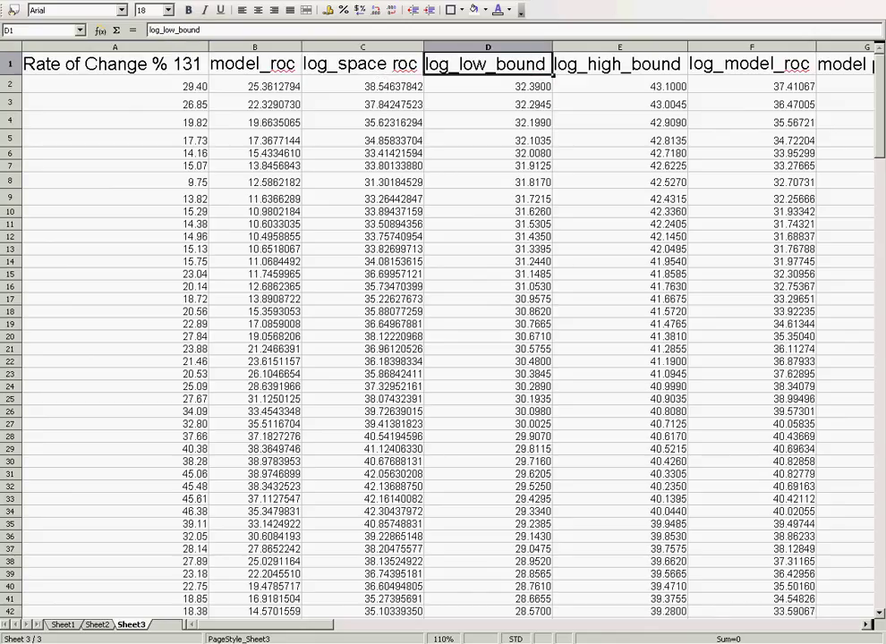
pyautogui.click(619, 65)
pyautogui.click(751, 64)
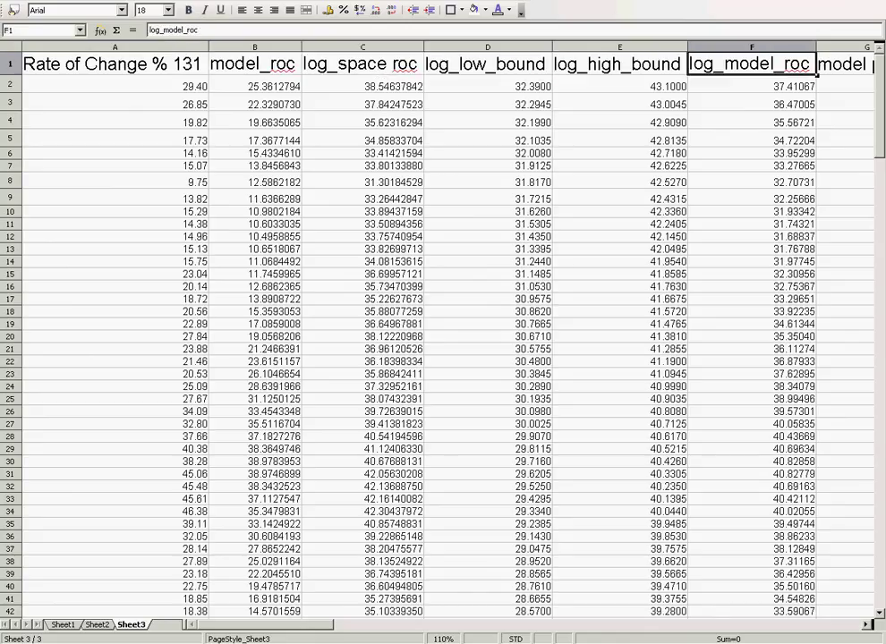
pyautogui.press('Right')
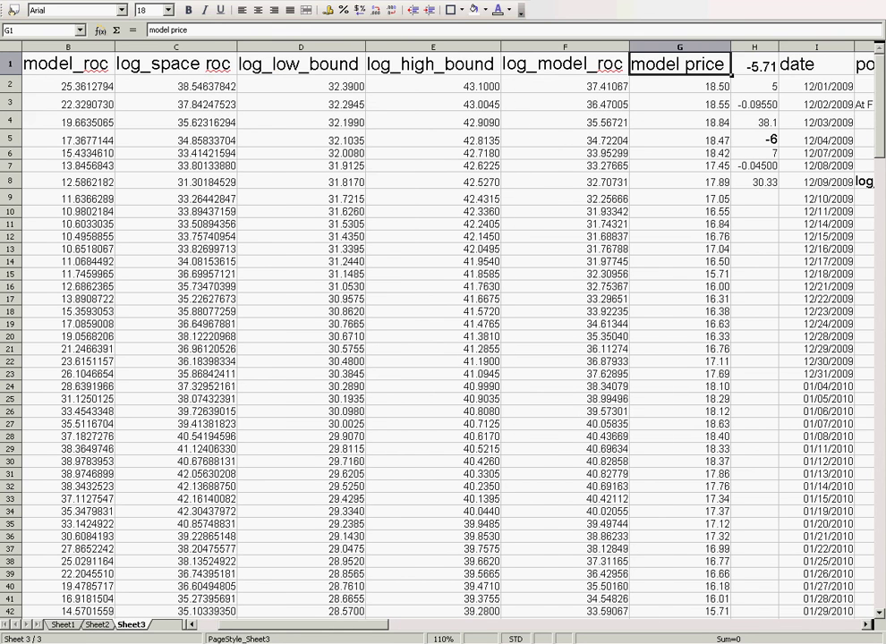
pyautogui.press('Right')
pyautogui.press('Right')
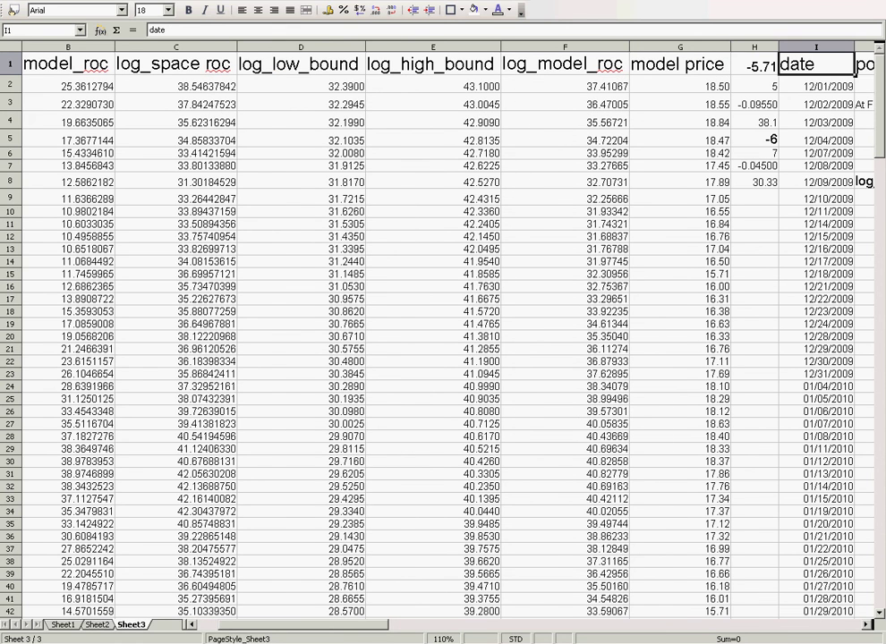
pyautogui.press('Right')
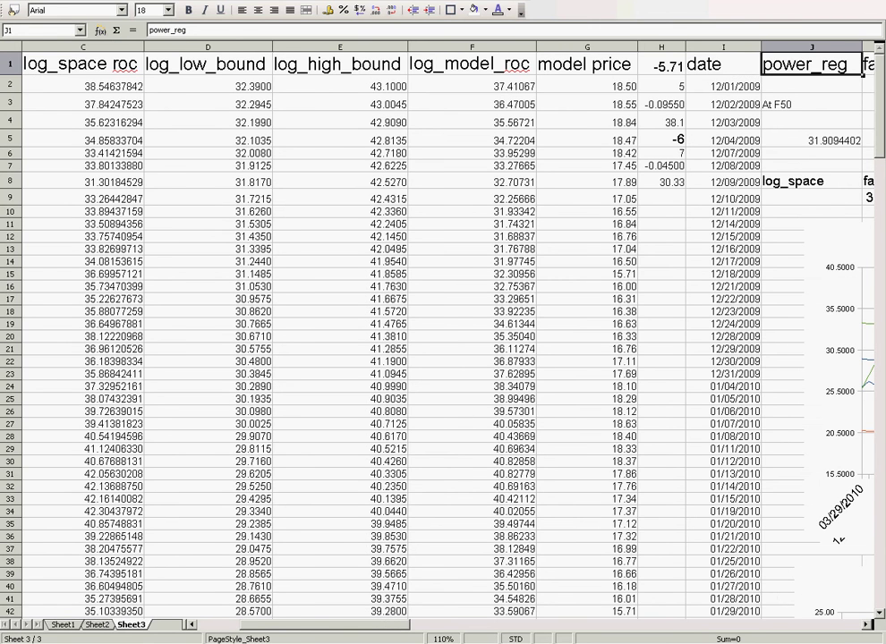
# Go through the factor, base, cycle, phase and amplitude headers and highlight the sine-wave parameters in M1:O5.
pyautogui.moveTo(366, 624); pyautogui.dragTo(465, 623)
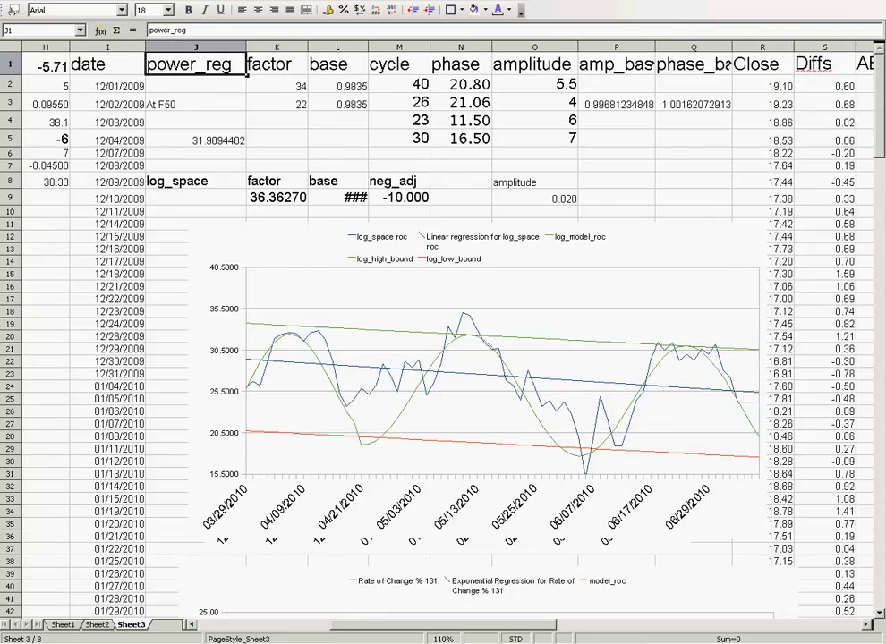
pyautogui.click(277, 65)
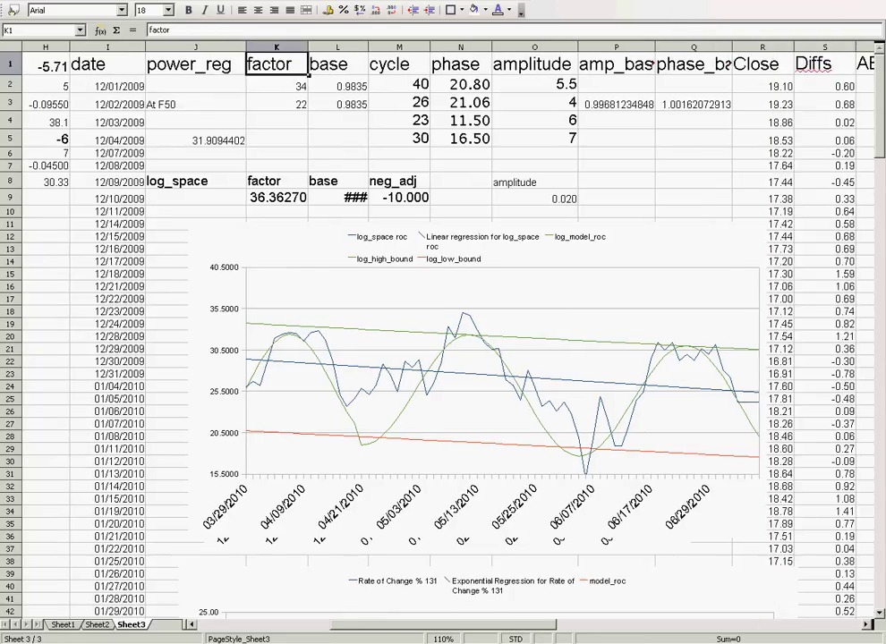
pyautogui.click(337, 65)
pyautogui.click(399, 64)
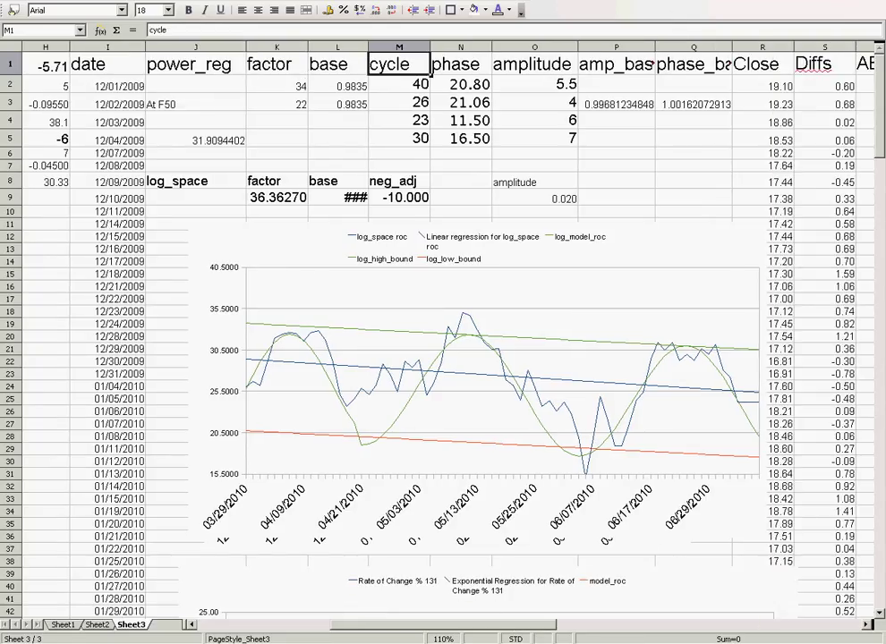
pyautogui.click(461, 65)
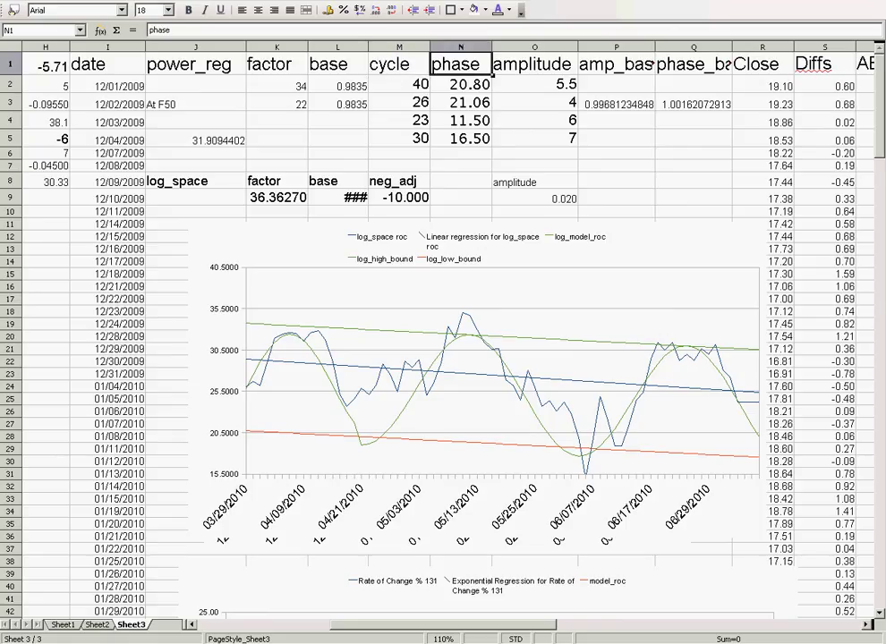
pyautogui.click(534, 64)
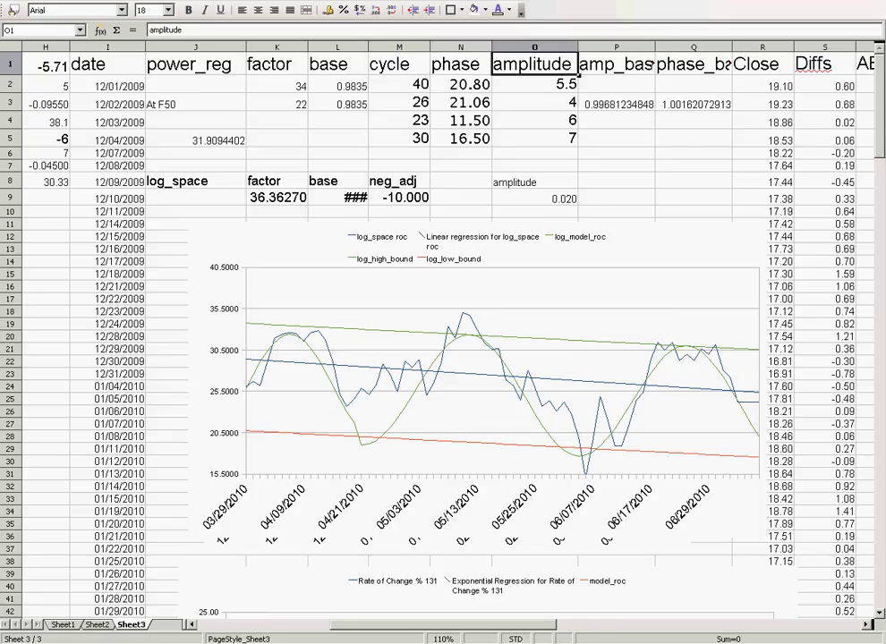
pyautogui.moveTo(399, 64); pyautogui.dragTo(534, 139)
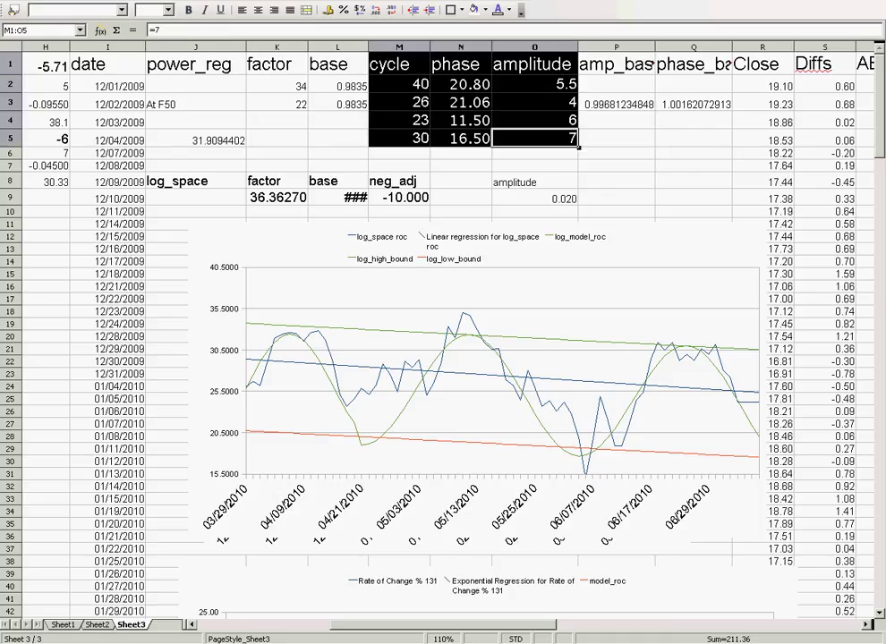
# Highlight the unlabeled parameter groups in H1:H4 and H5:H8.
pyautogui.click(46, 66)
pyautogui.moveTo(45, 63); pyautogui.dragTo(45, 121)
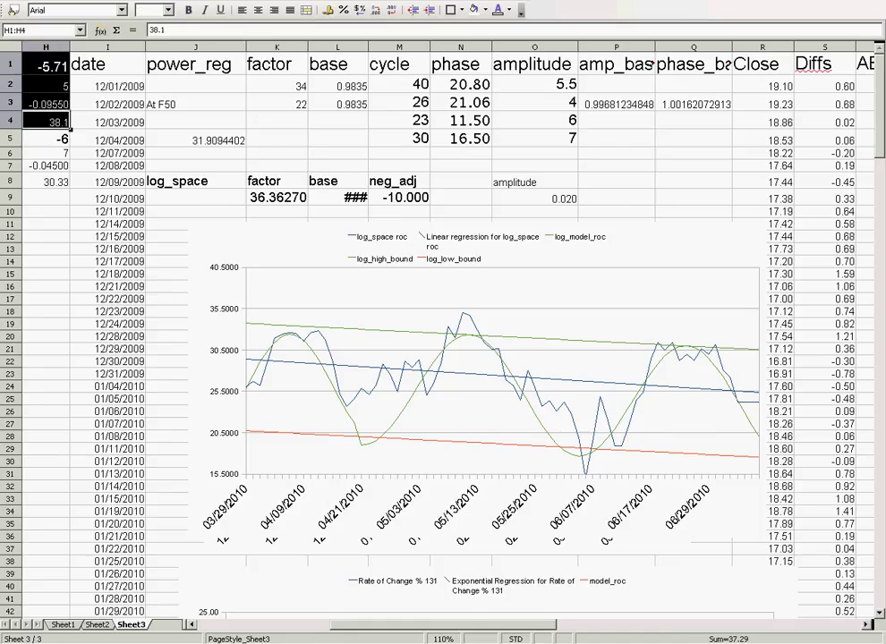
pyautogui.moveTo(45, 139); pyautogui.dragTo(45, 182)
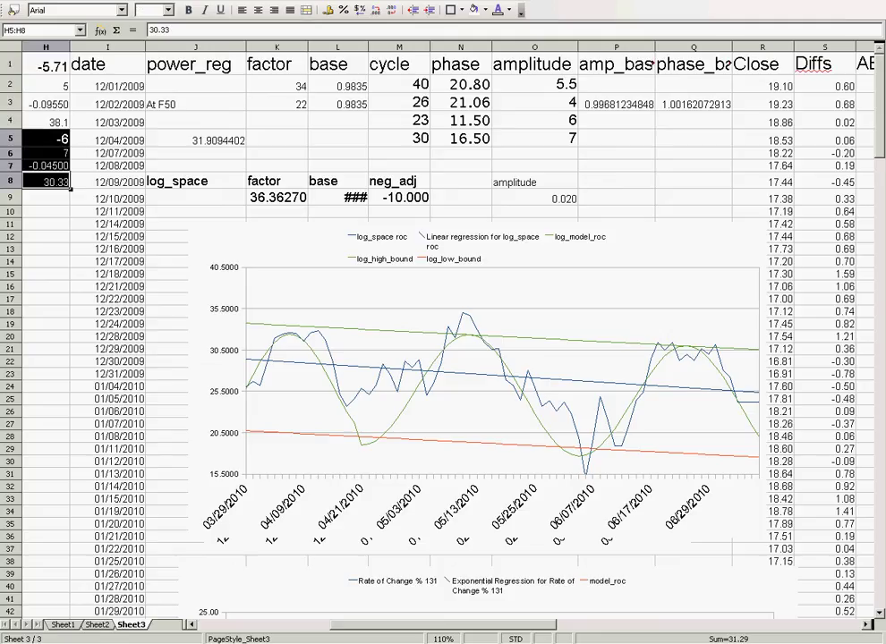
# Widen columns P, Q and T so the amp_base, phase_base and ABS Diffs headers fit completely.
pyautogui.moveTo(345, 626); pyautogui.dragTo(460, 624)
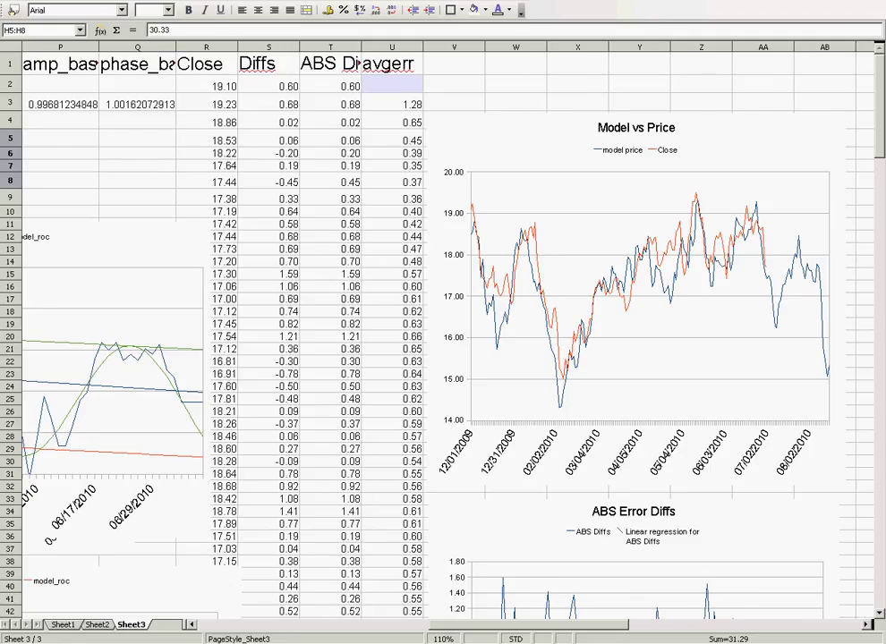
pyautogui.doubleClick(98, 47)
pyautogui.doubleClick(190, 46)
pyautogui.moveTo(404, 46); pyautogui.dragTo(431, 45)
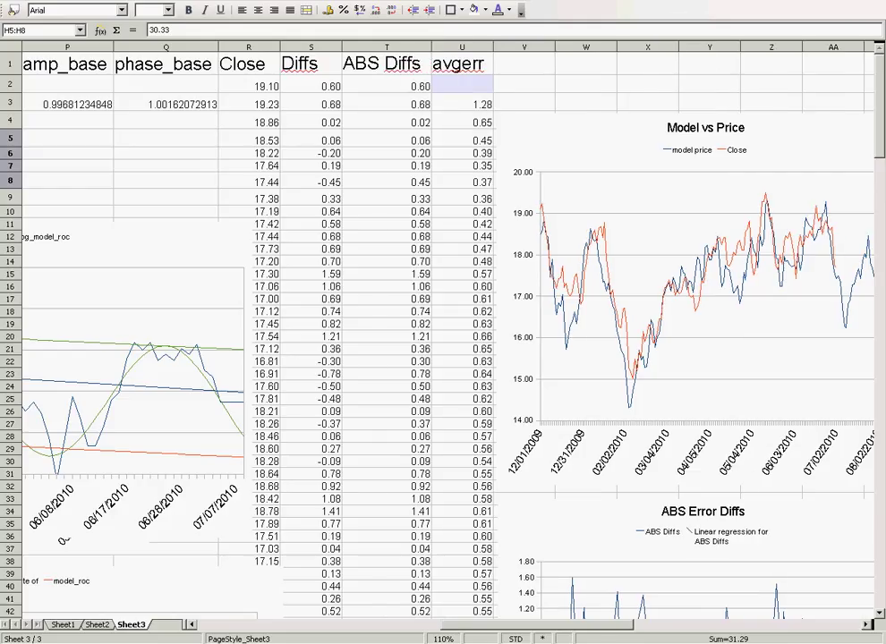
# Inspect the latest close price, absolute difference and average error in row 149.
pyautogui.click(386, 486)
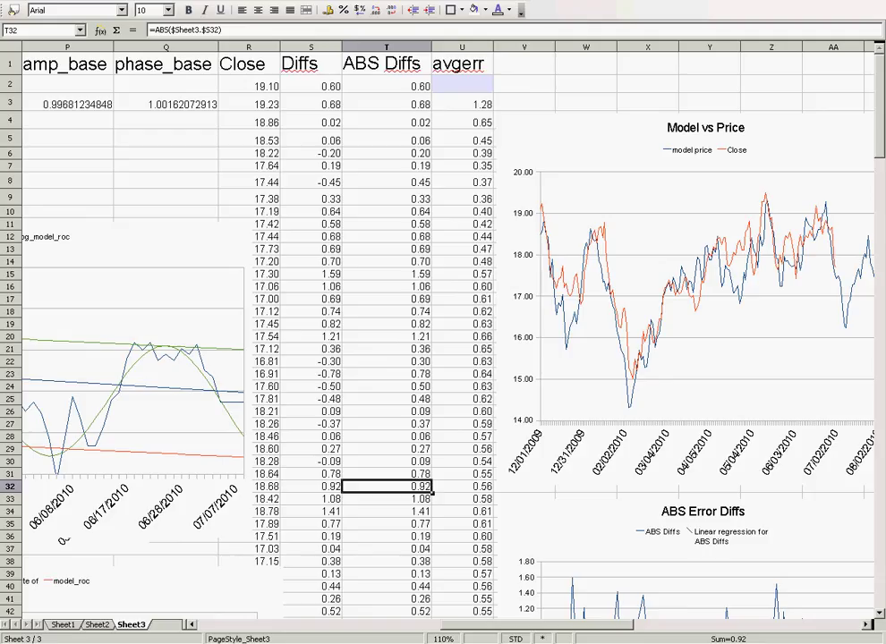
pyautogui.press('pagedown')
pyautogui.press('pagedown')
pyautogui.press('pagedown')
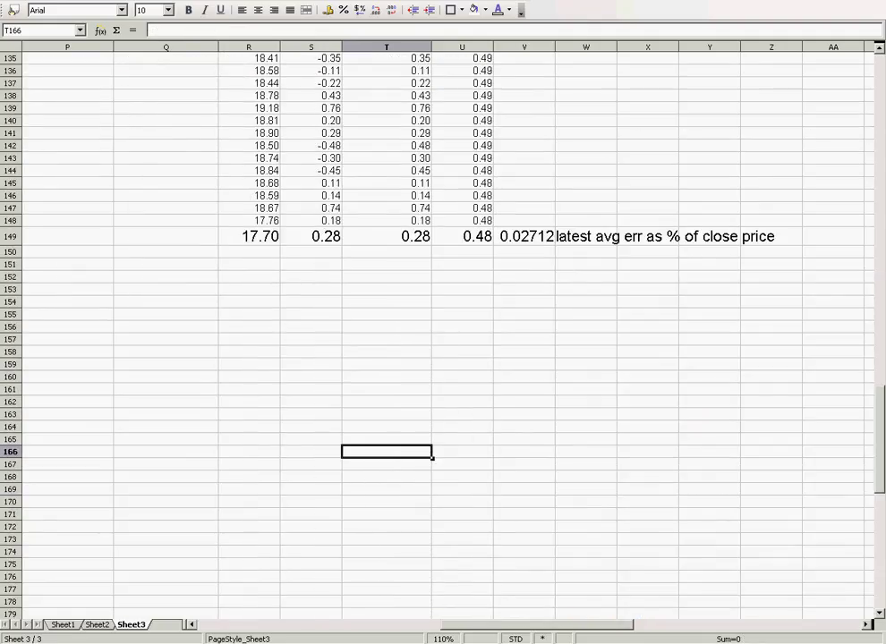
pyautogui.click(249, 236)
pyautogui.moveTo(248, 236); pyautogui.dragTo(267, 237)
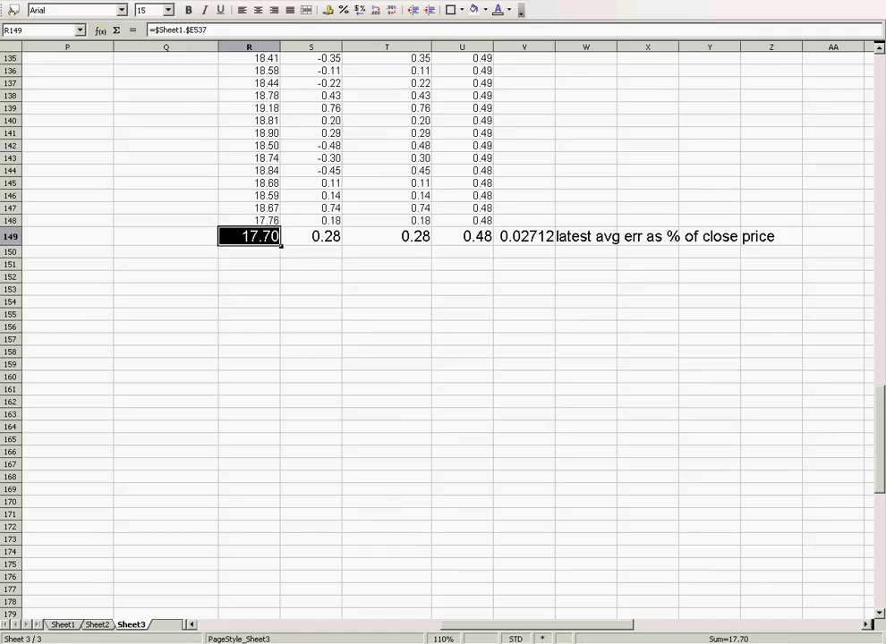
pyautogui.click(386, 236)
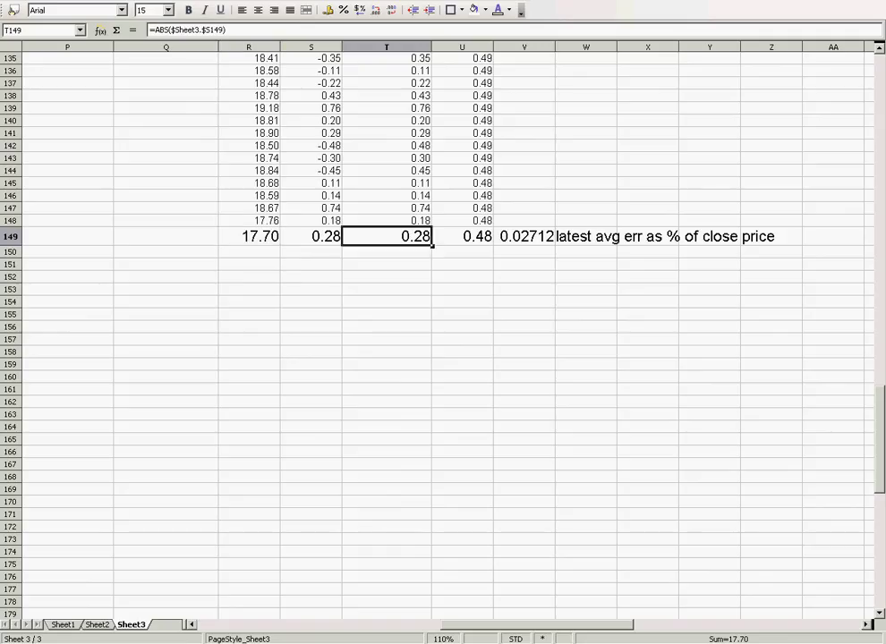
pyautogui.click(462, 237)
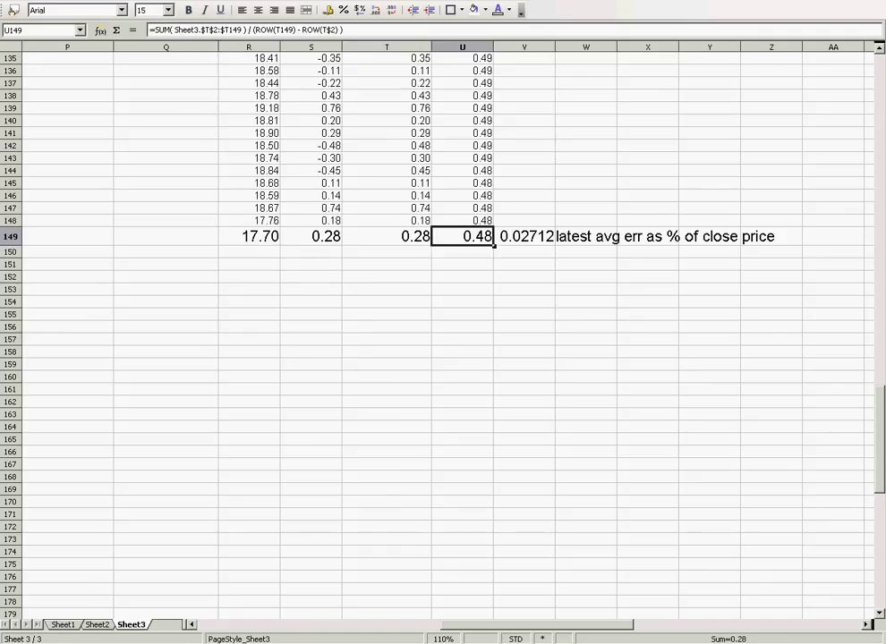
pyautogui.moveTo(461, 236); pyautogui.dragTo(479, 236)
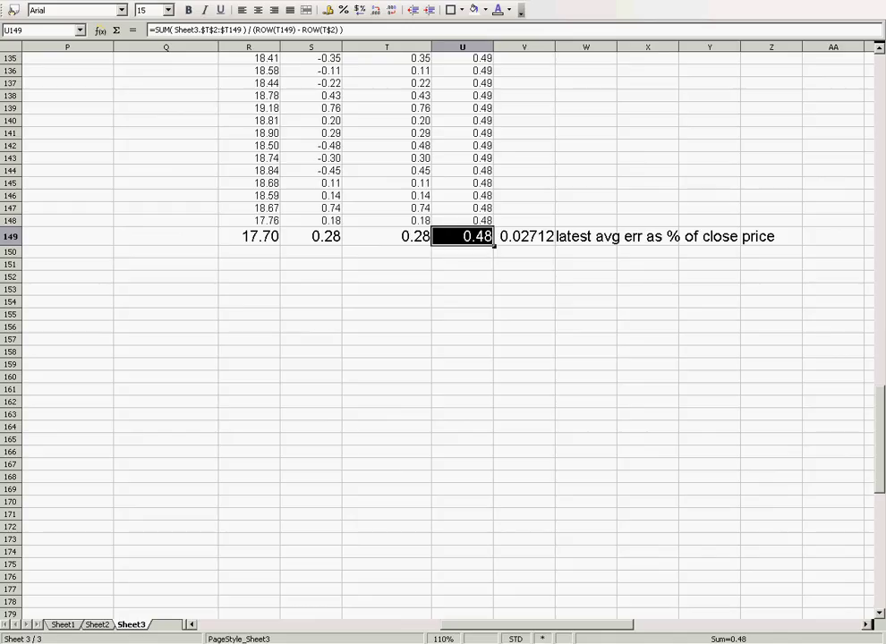
# Change the average error formula in V149 to =0.48/17.7 * 100 so it is expressed as a percentage.
pyautogui.click(524, 237)
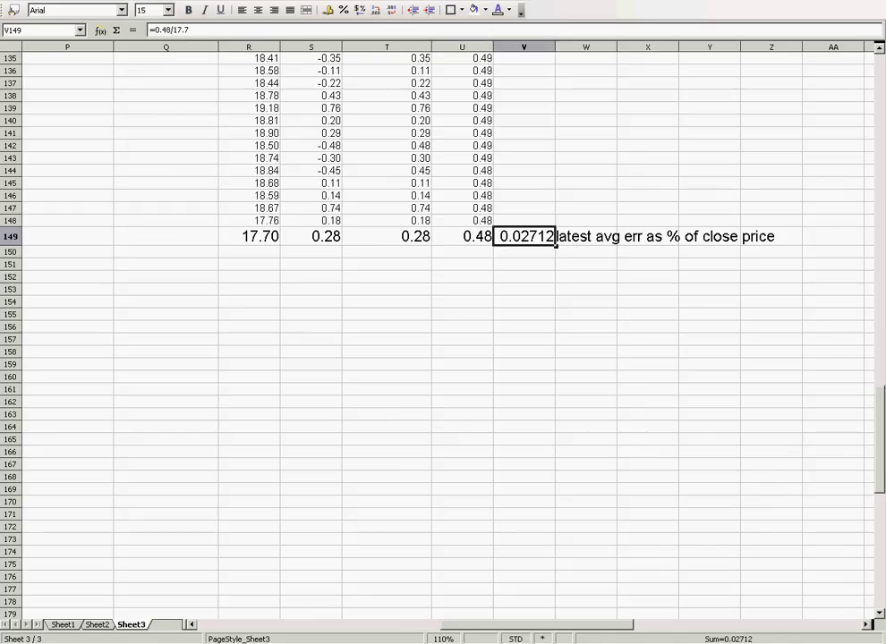
pyautogui.click(166, 30)
pyautogui.write('*')
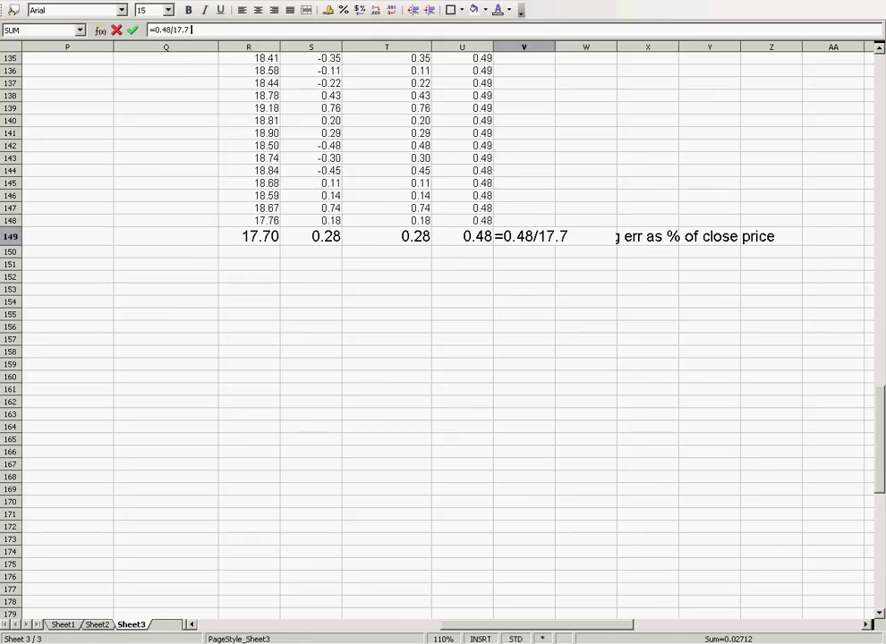
pyautogui.write(' 100')
pyautogui.press('Tab')
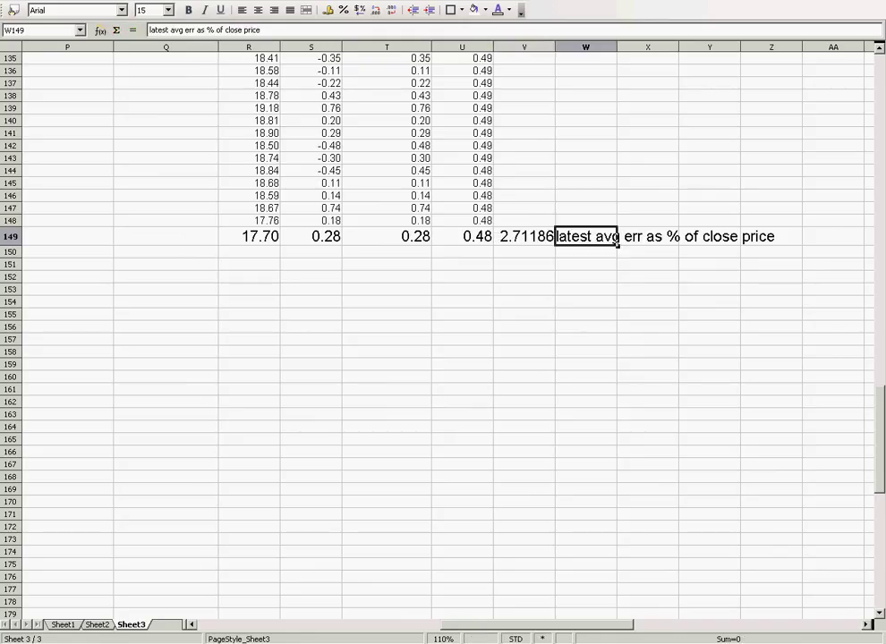
# Highlight the label across W149:Z149, the error percentage in V149 and the average error in U149.
pyautogui.hotkey('shift', 'Right')
pyautogui.hotkey('shift', 'Right')
pyautogui.hotkey('shift', 'Right')
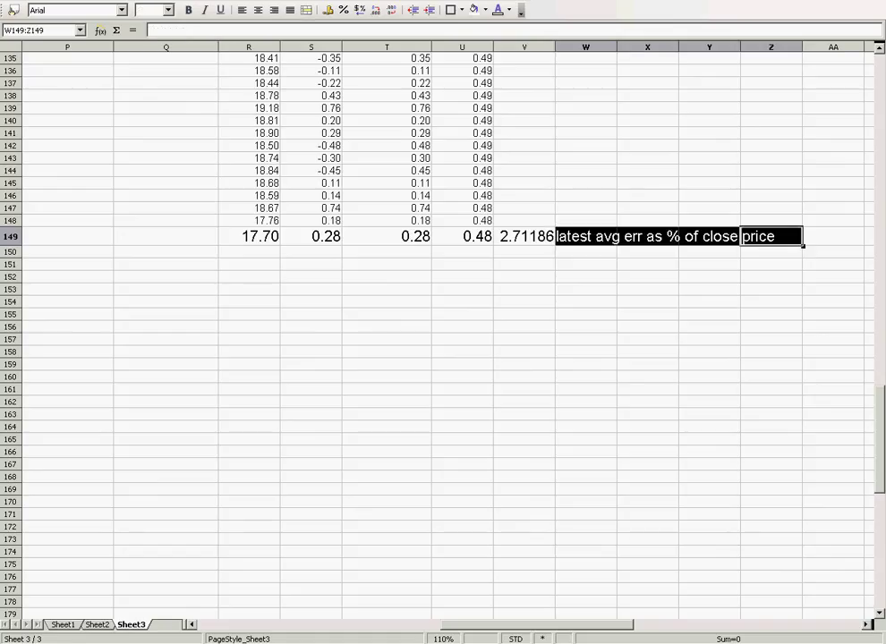
pyautogui.moveTo(524, 237); pyautogui.dragTo(544, 237)
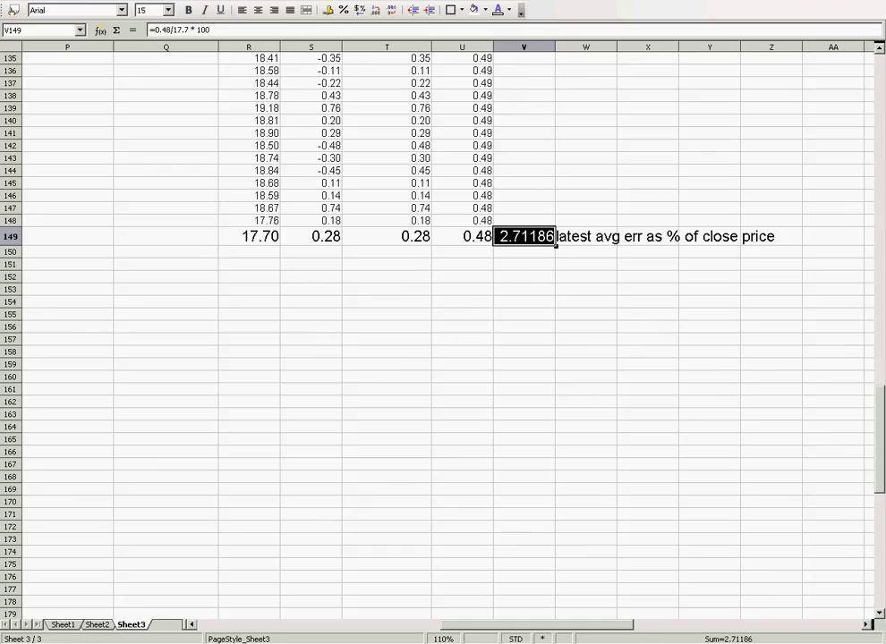
pyautogui.click(462, 237)
# Enter the note "That's 48 cents USD" in V151 below the error percentage, and clear it from row 151.
pyautogui.click(524, 265)
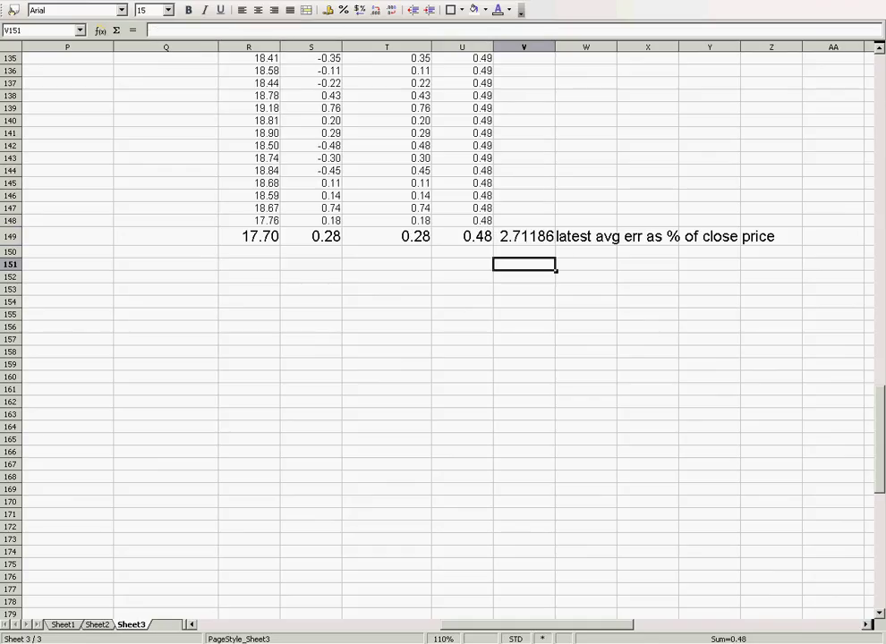
pyautogui.write("That's 48 ce")
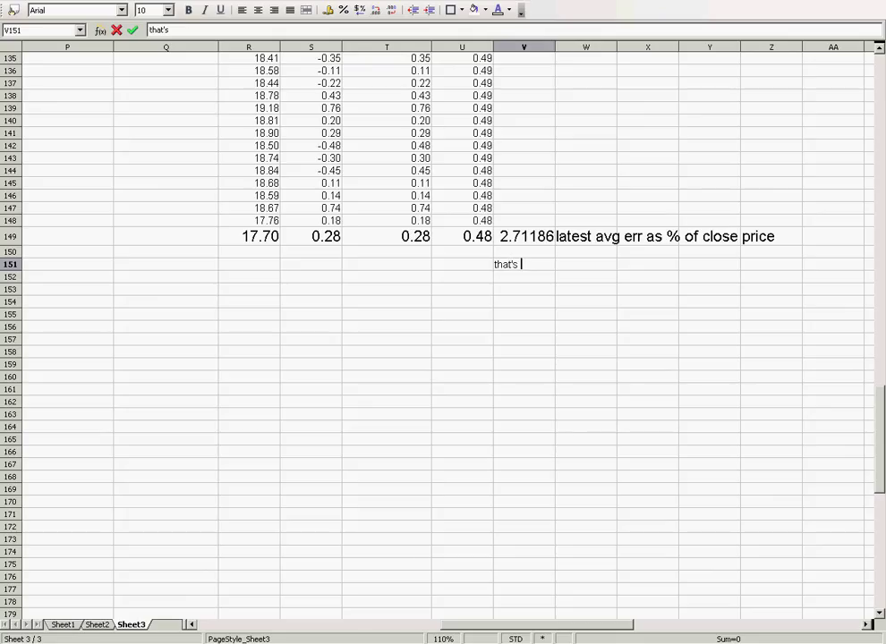
pyautogui.write('nts USD')
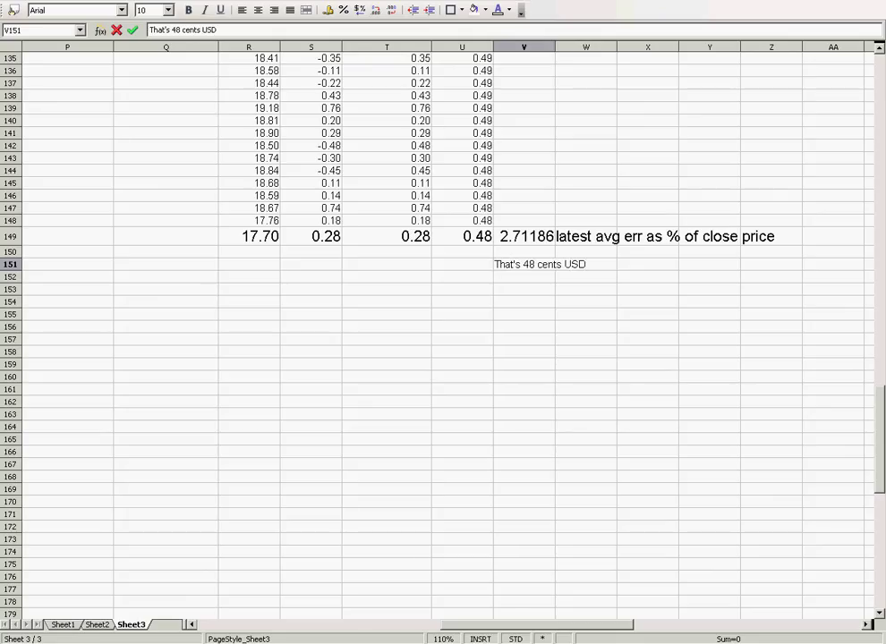
pyautogui.moveTo(249, 264); pyautogui.dragTo(528, 263)
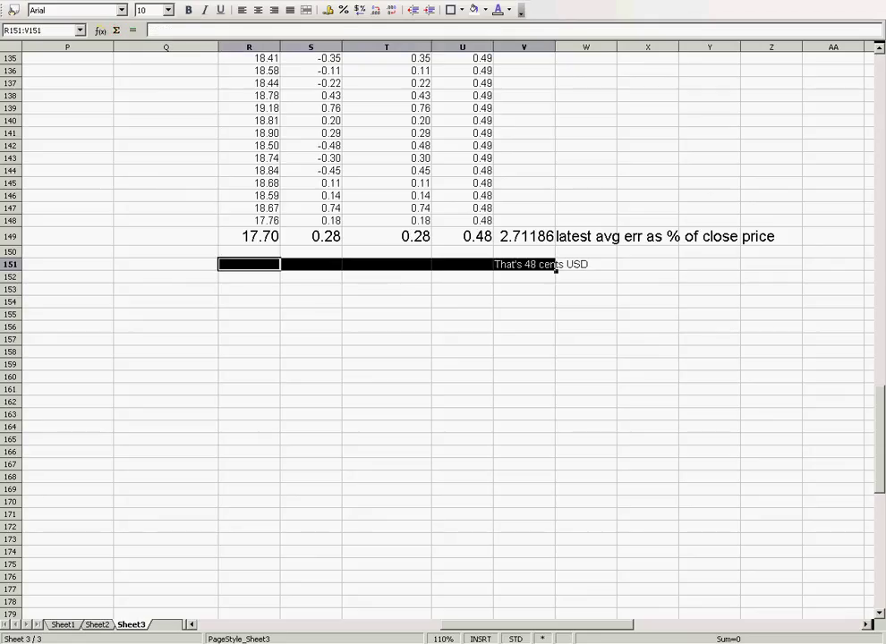
pyautogui.click(586, 277)
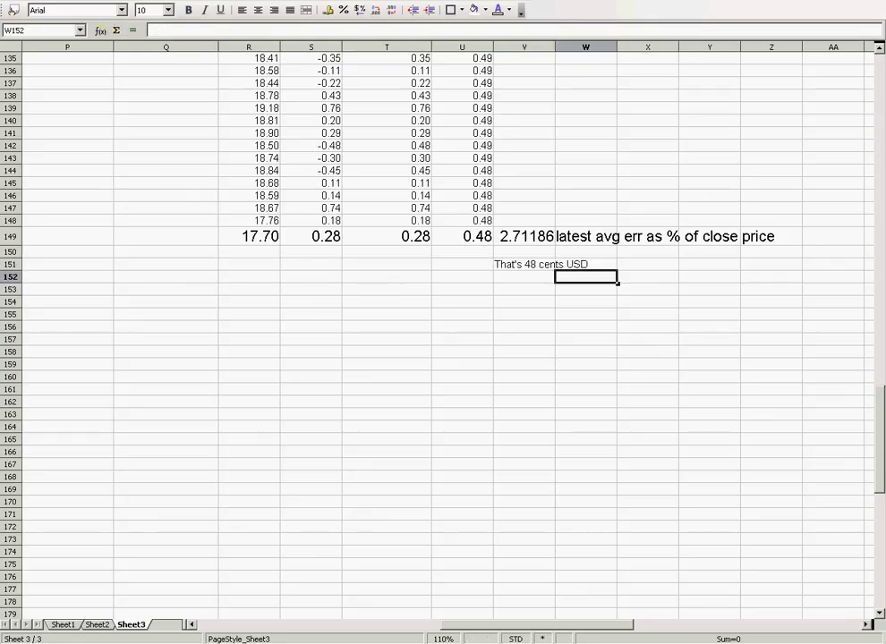
pyautogui.click(586, 265)
pyautogui.click(249, 265)
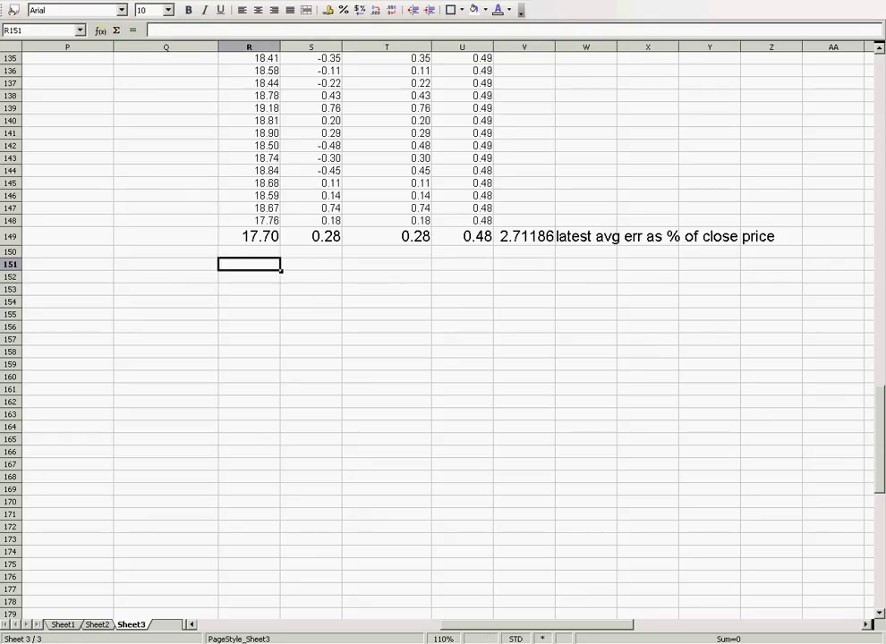
# Enter "today's expected price was 17.42 usd for silver in this model" in J149 beside the 07/02/2010 date.
pyautogui.moveTo(465, 623); pyautogui.dragTo(204, 623)
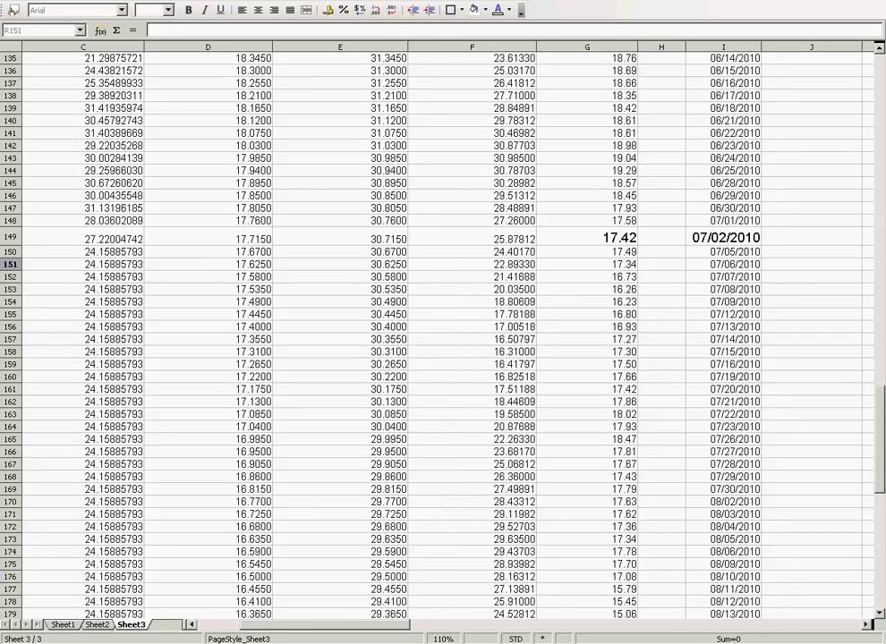
pyautogui.hscroll(2, 447, 331)
pyautogui.click(560, 237)
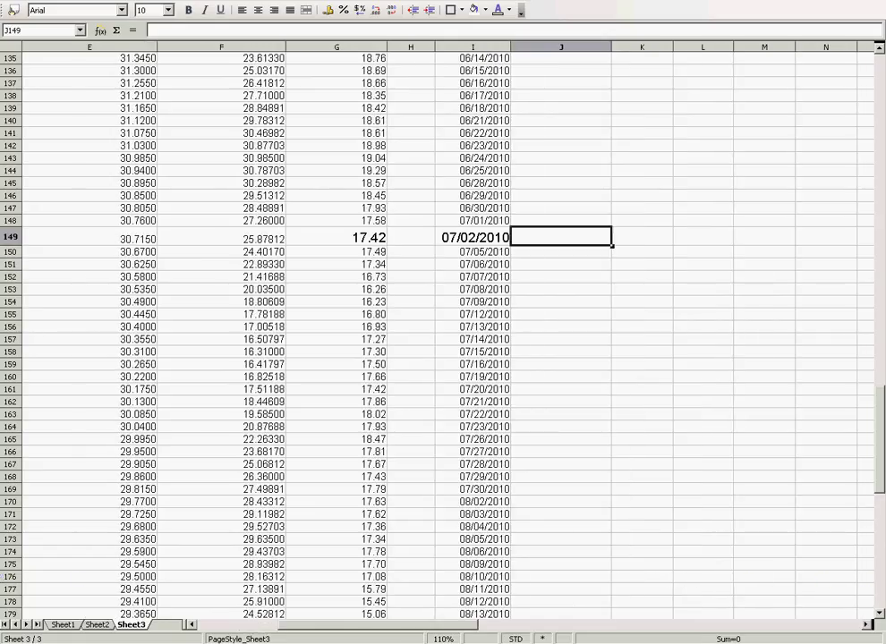
pyautogui.write("today's ")
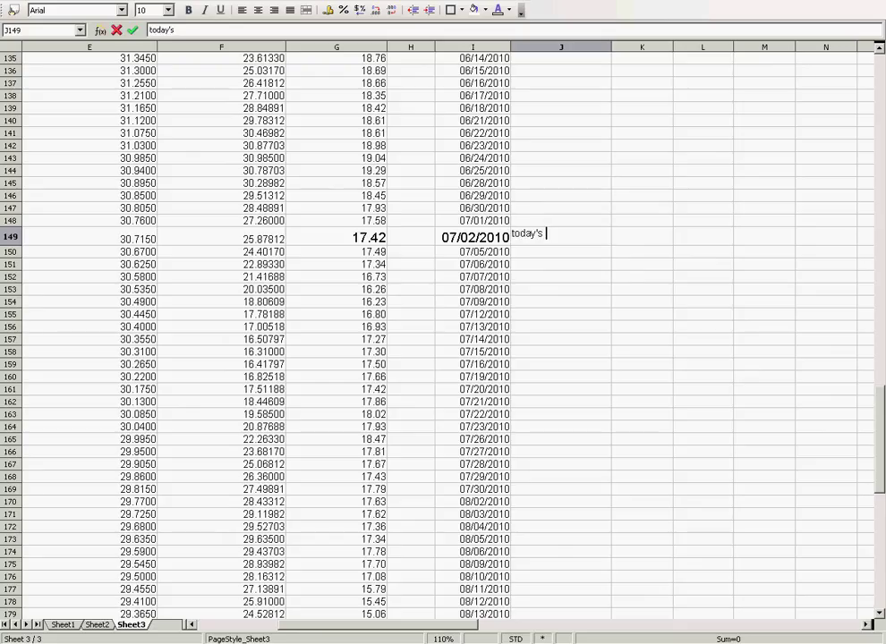
pyautogui.write('expected price ')
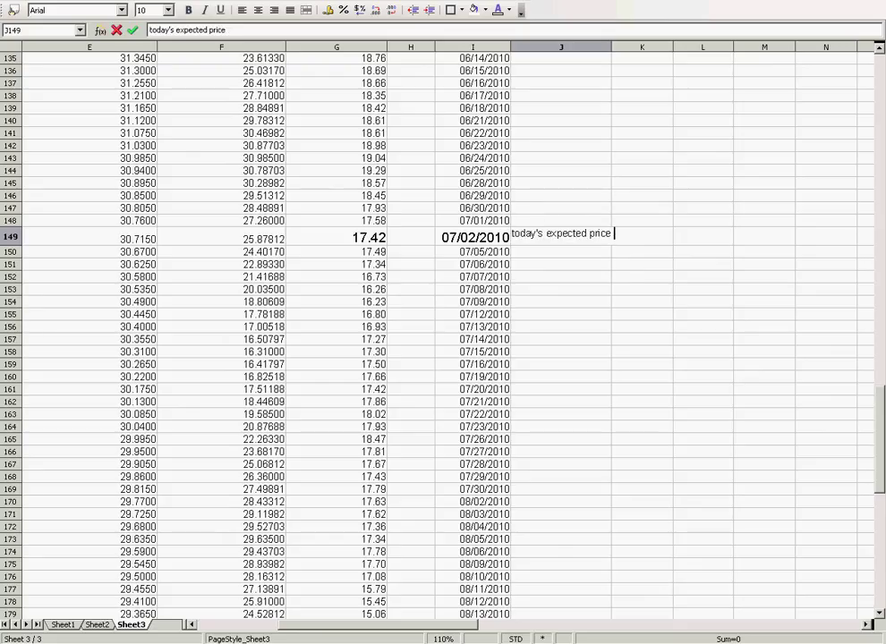
pyautogui.write('was 17.42')
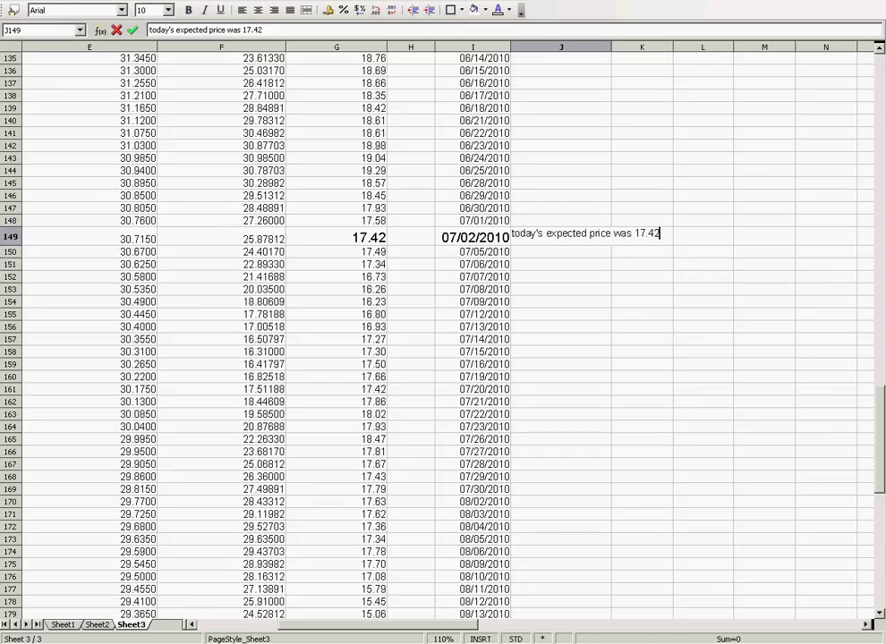
pyautogui.write(' usd for silver in this model')
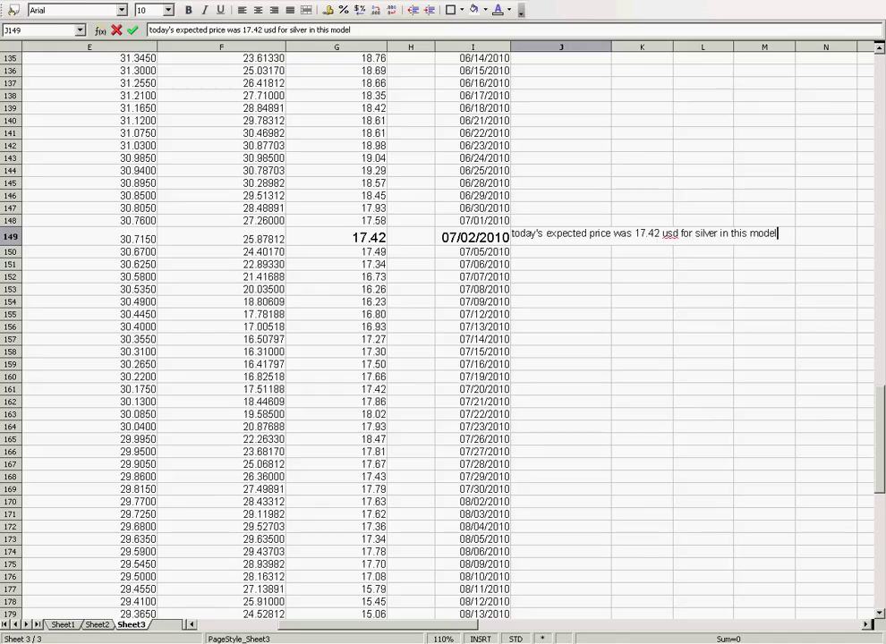
# Set the font size of the expected-price note in row 149 to 14.
pyautogui.moveTo(561, 238); pyautogui.dragTo(337, 238)
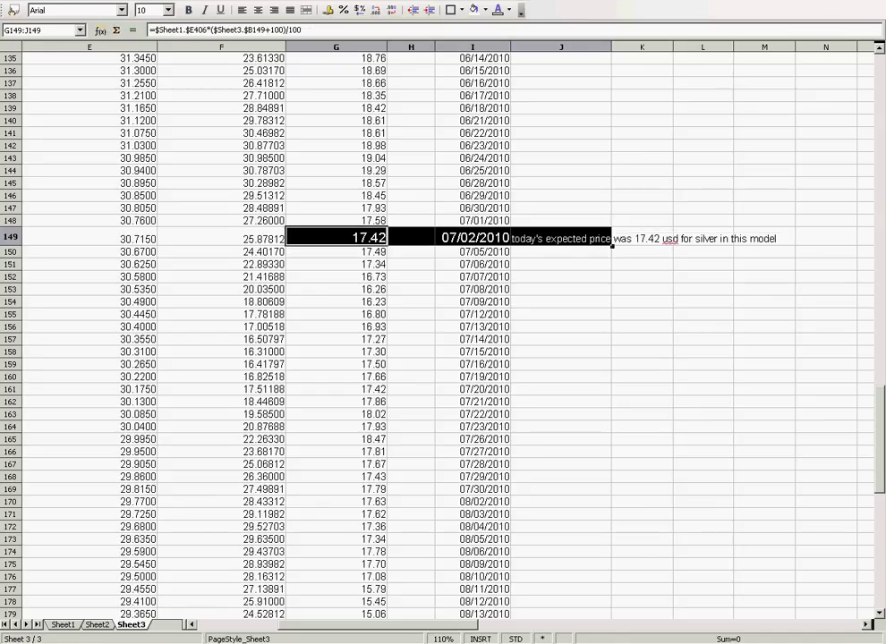
pyautogui.click(561, 238)
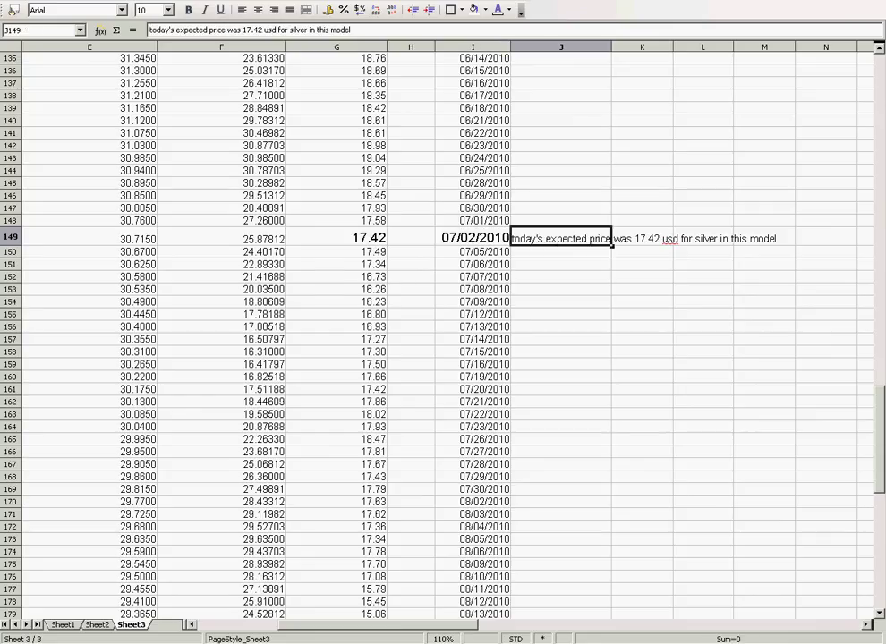
pyautogui.moveTo(561, 238); pyautogui.dragTo(762, 238)
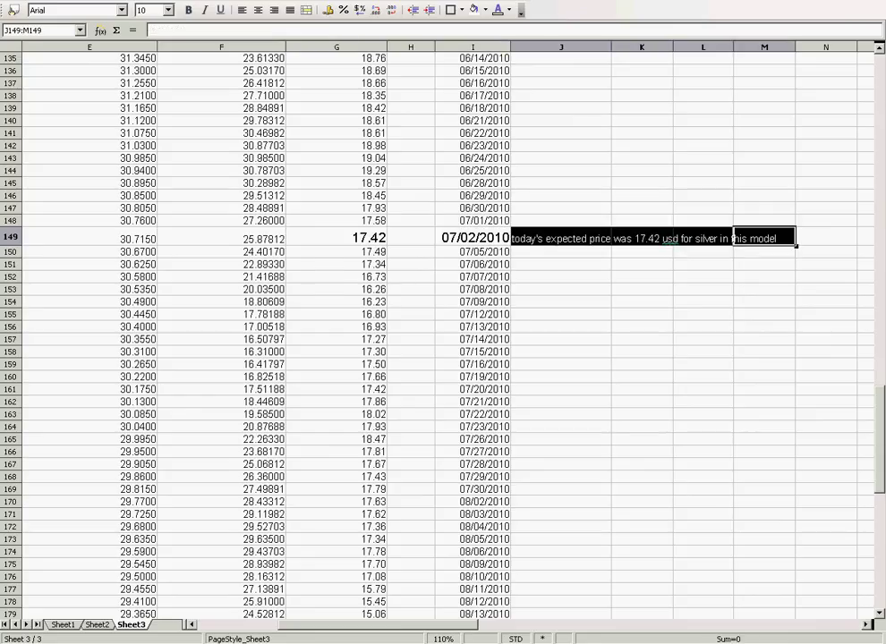
pyautogui.click(149, 128)
pyautogui.click(425, 252)
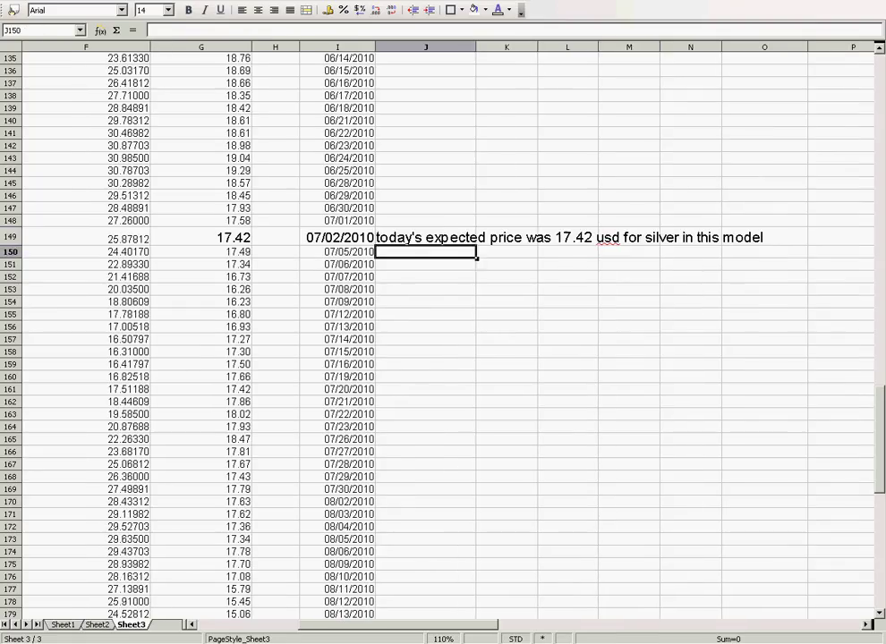
# Highlight the full expected-price note across J149:O149.
pyautogui.click(424, 238)
pyautogui.moveTo(475, 239); pyautogui.dragTo(765, 238)
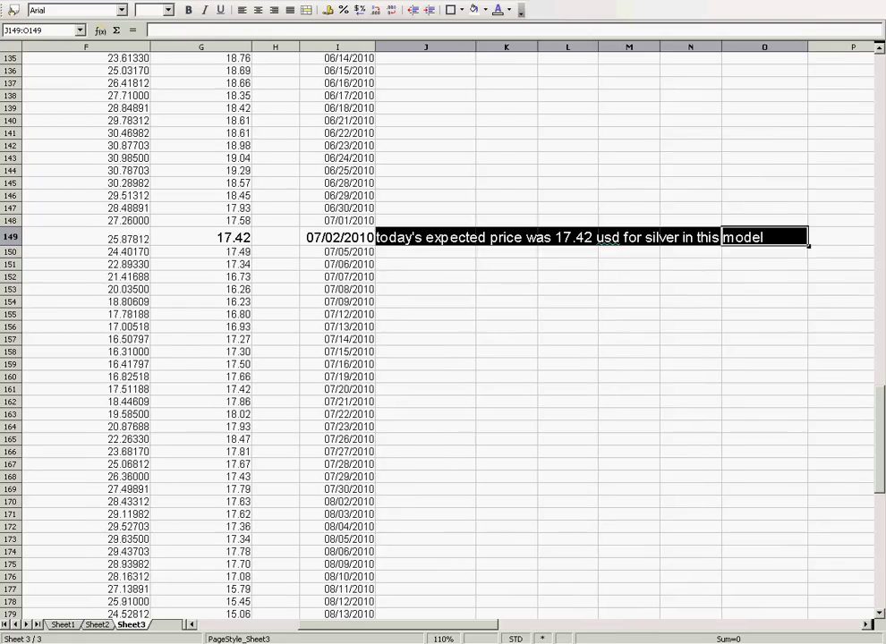
pyautogui.click(425, 252)
pyautogui.click(425, 237)
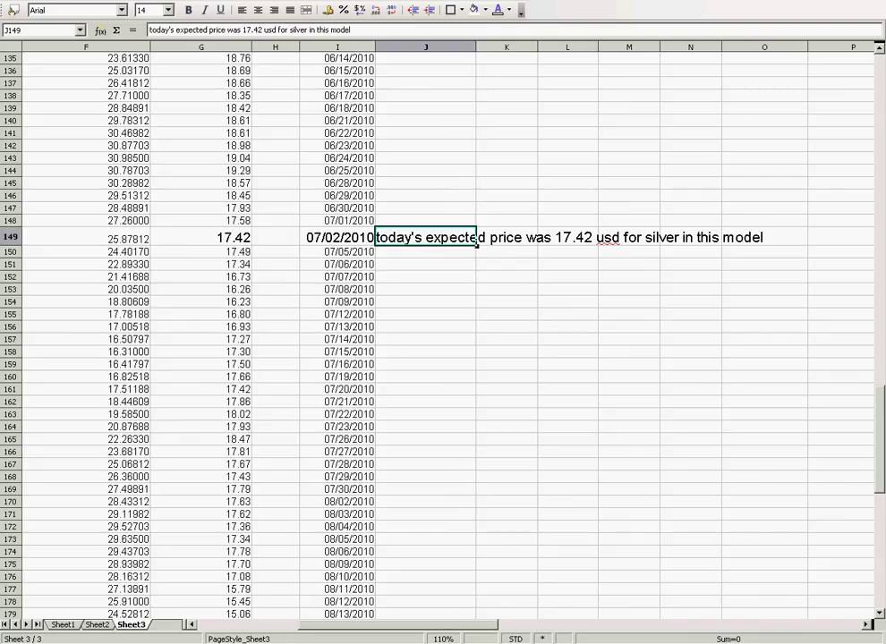
pyautogui.moveTo(477, 244); pyautogui.dragTo(476, 244)
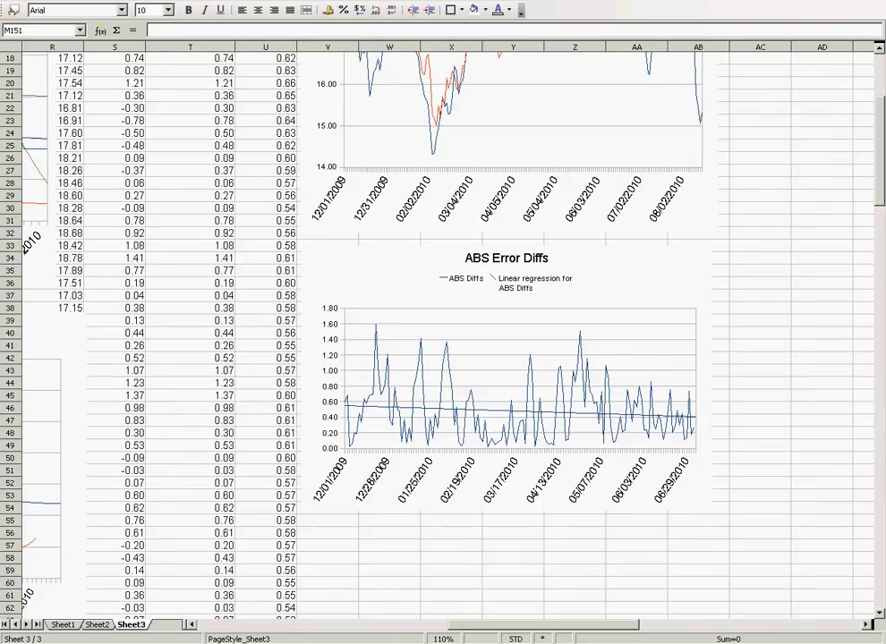
# Examine the ABS Error Diffs chart with its linear regression and the Model vs Price chart above it.
pyautogui.click(506, 378)
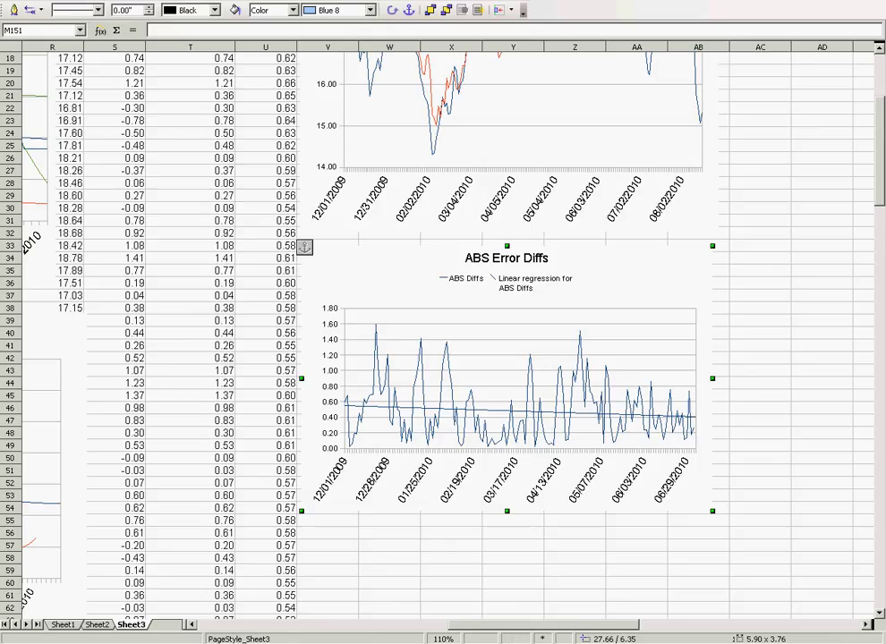
pyautogui.scroll(3, 438, 331)
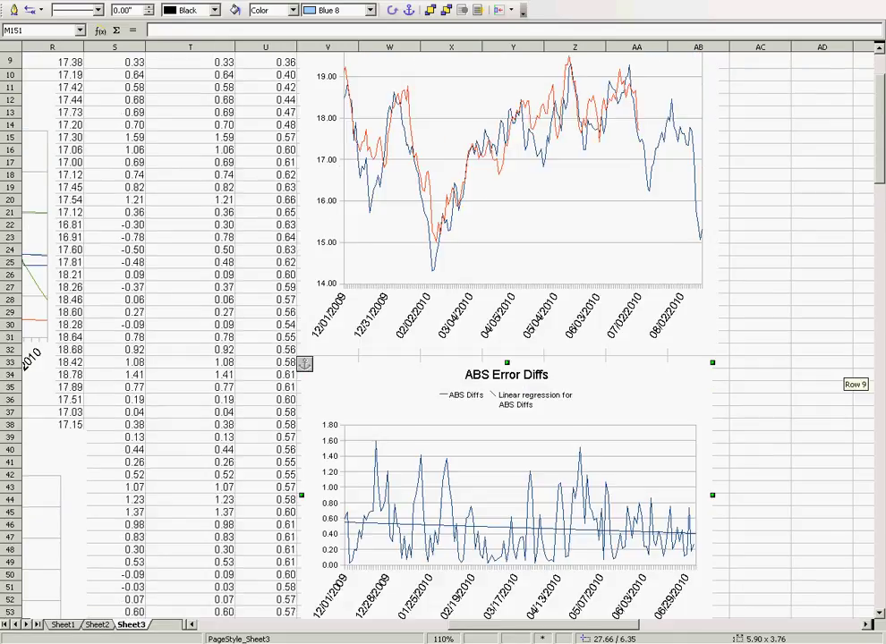
pyautogui.scroll(2, 438, 331)
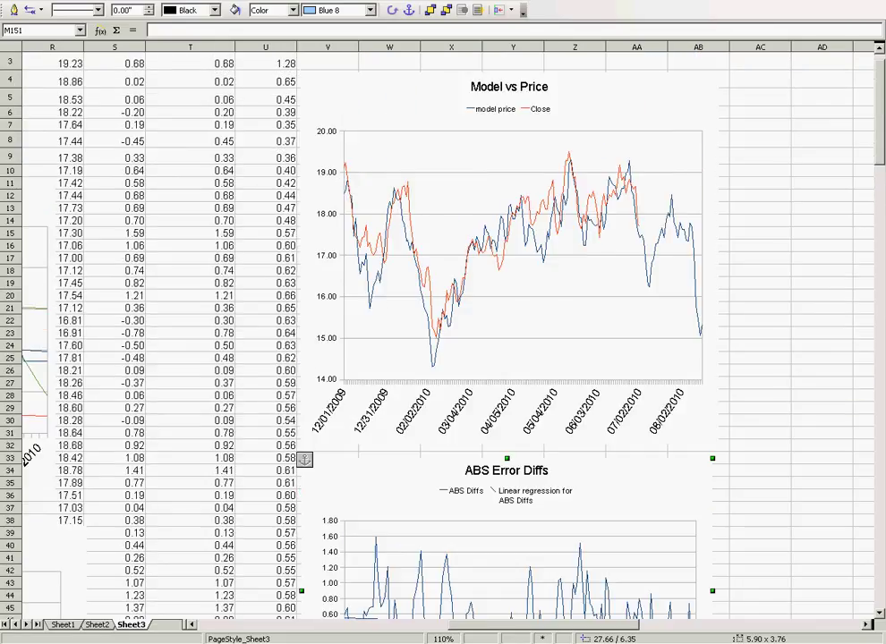
# Enter "OH NOES" in AC16 beside the Model vs Price chart and widen column AC to fit the text.
pyautogui.click(759, 246)
pyautogui.write('OH NOES')
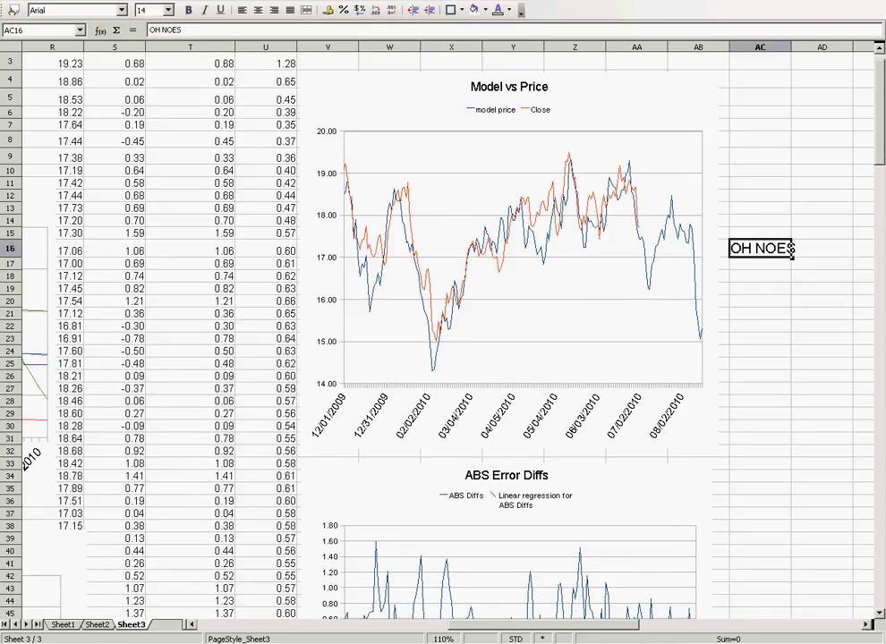
pyautogui.press('Tab')
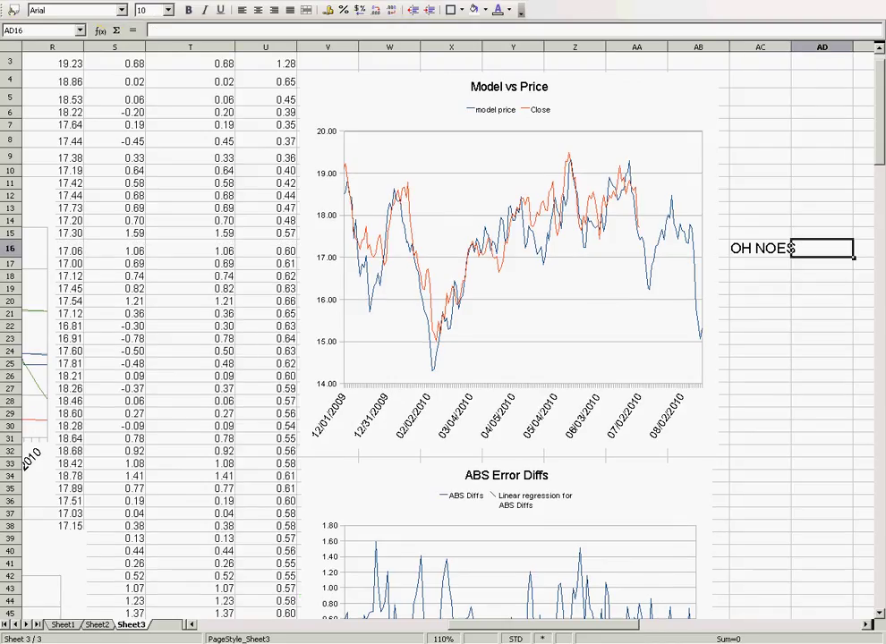
pyautogui.moveTo(790, 47); pyautogui.dragTo(803, 47)
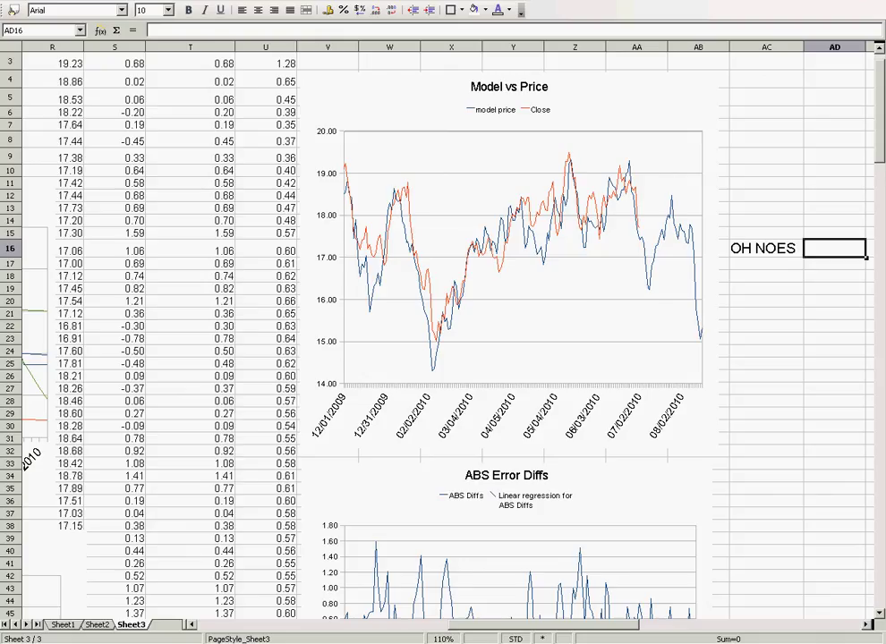
pyautogui.click(766, 249)
pyautogui.click(192, 30)
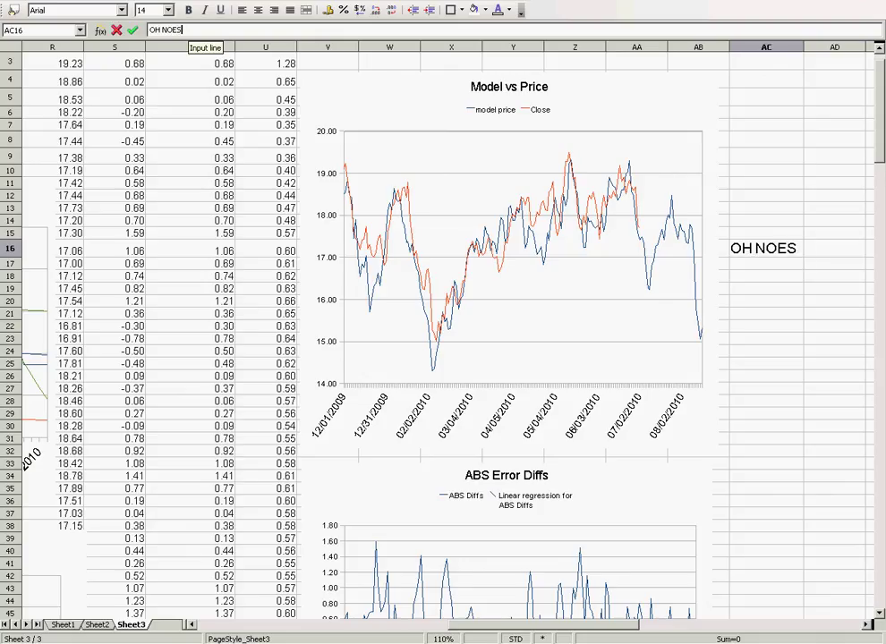
pyautogui.moveTo(192, 31); pyautogui.dragTo(148, 31)
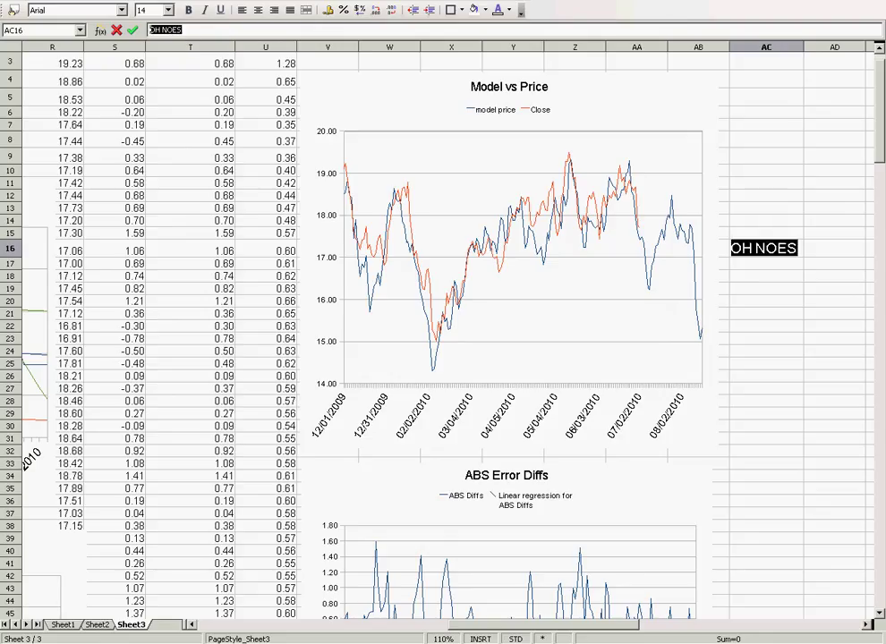
pyautogui.write("tHAT'S ALMOST")
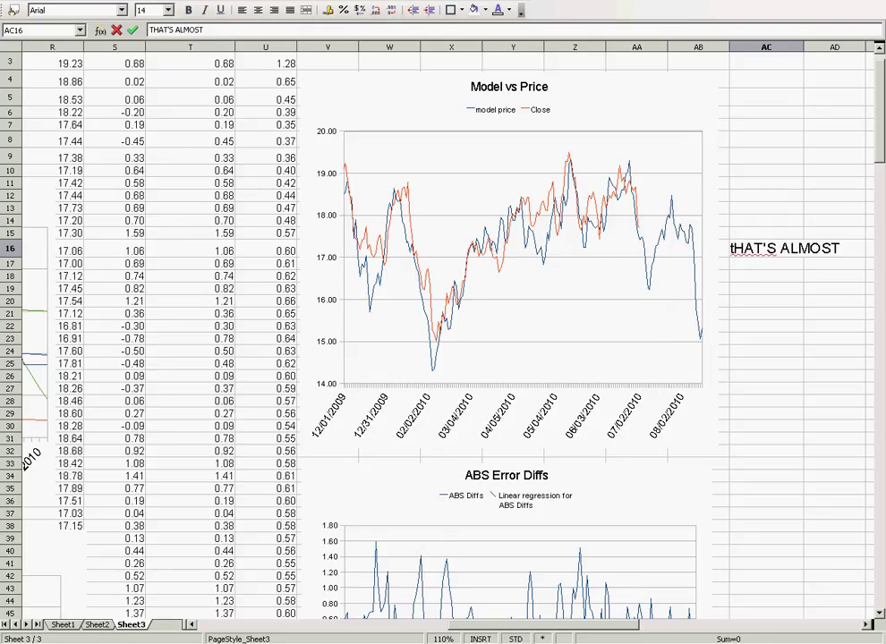
pyautogui.write(' 15')
pyautogui.press('Escape')
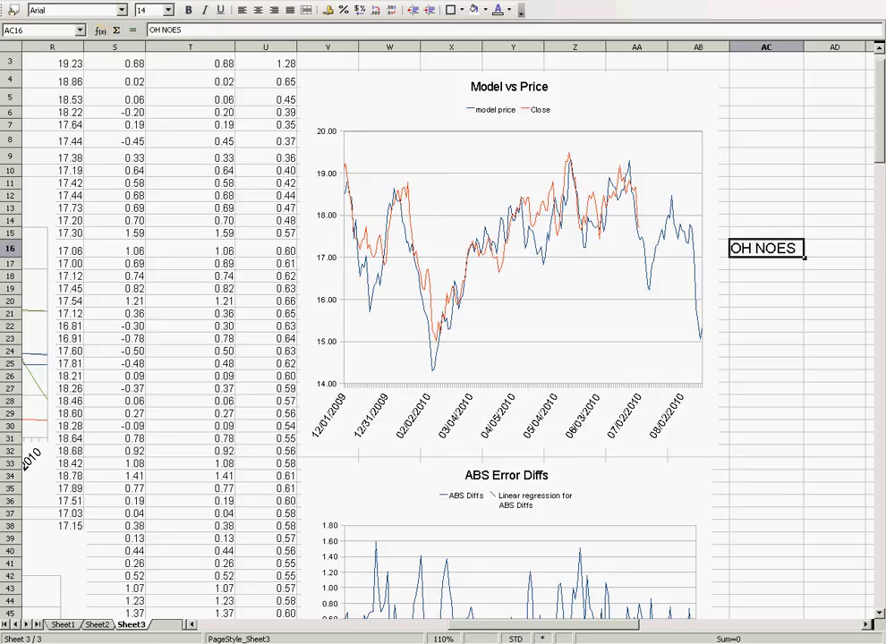
# Clear the text from AC16 beside the Model vs Price chart.
pyautogui.press('Delete')
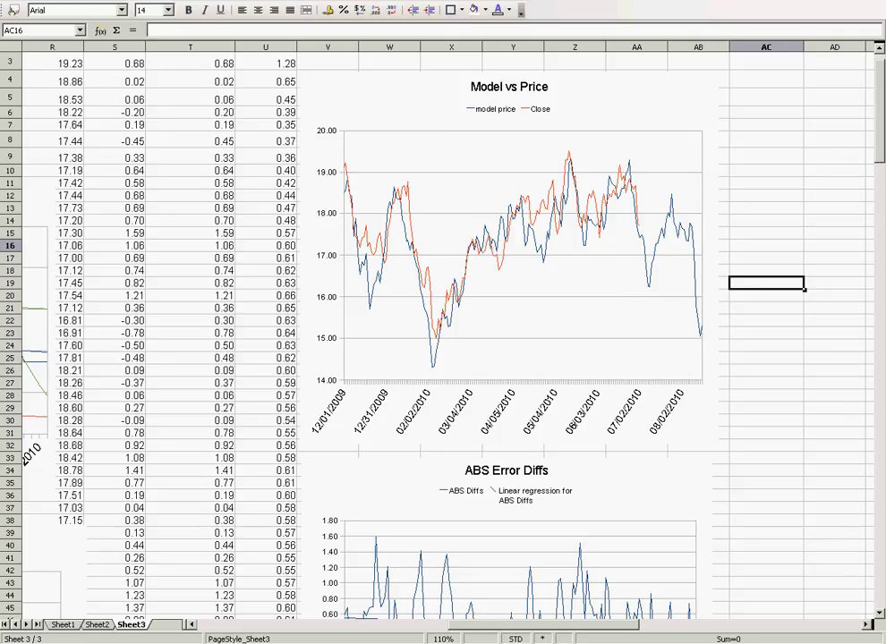
# Set the font size to 20 for the last four model prices and dates in G177:I180.
pyautogui.click(765, 283)
pyautogui.scroll(-4, 443, 331)
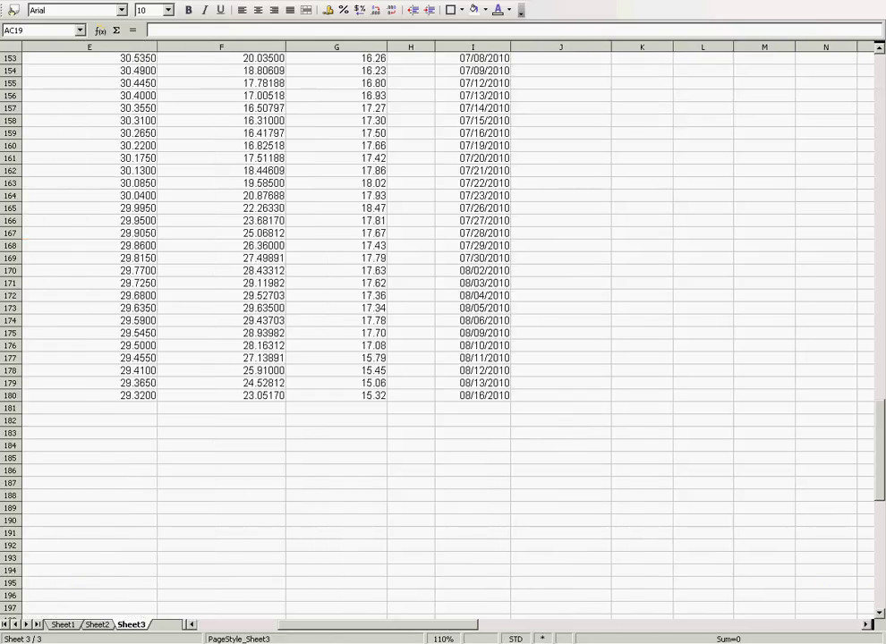
pyautogui.click(473, 395)
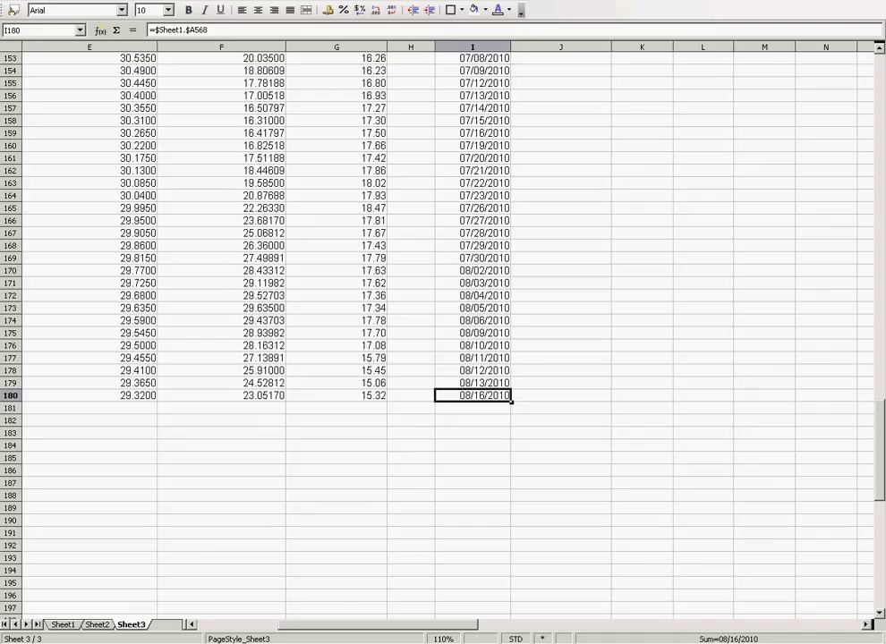
pyautogui.hotkey('shift', 'Left')
pyautogui.hotkey('shift', 'Left')
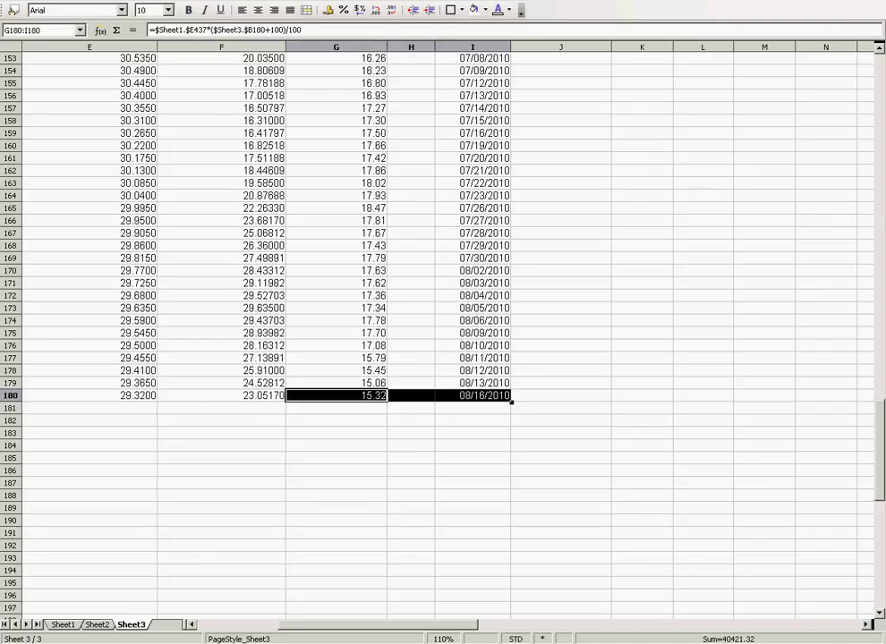
pyautogui.hotkey('shift', 'Up')
pyautogui.hotkey('shift', 'Up')
pyautogui.hotkey('shift', 'Up')
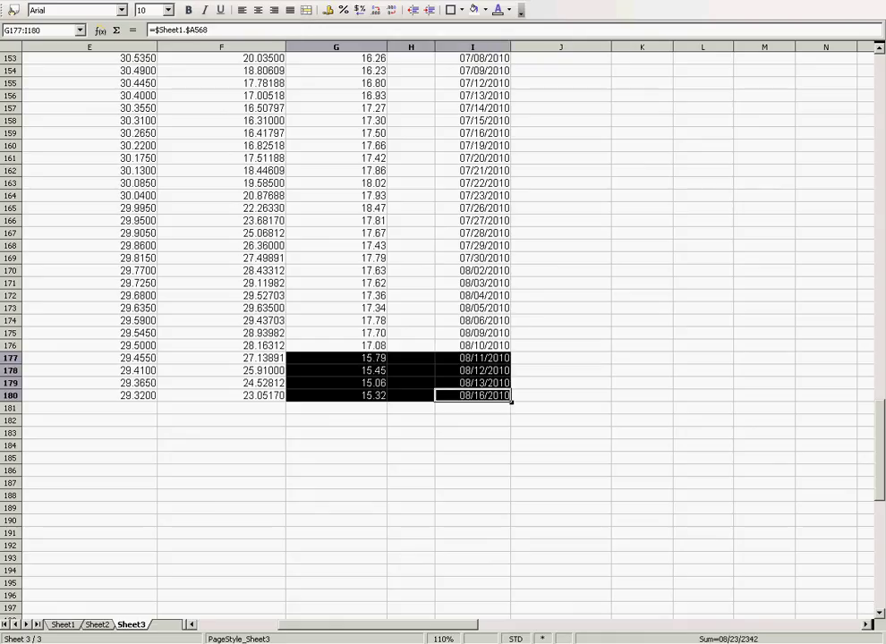
pyautogui.rightClick(494, 399)
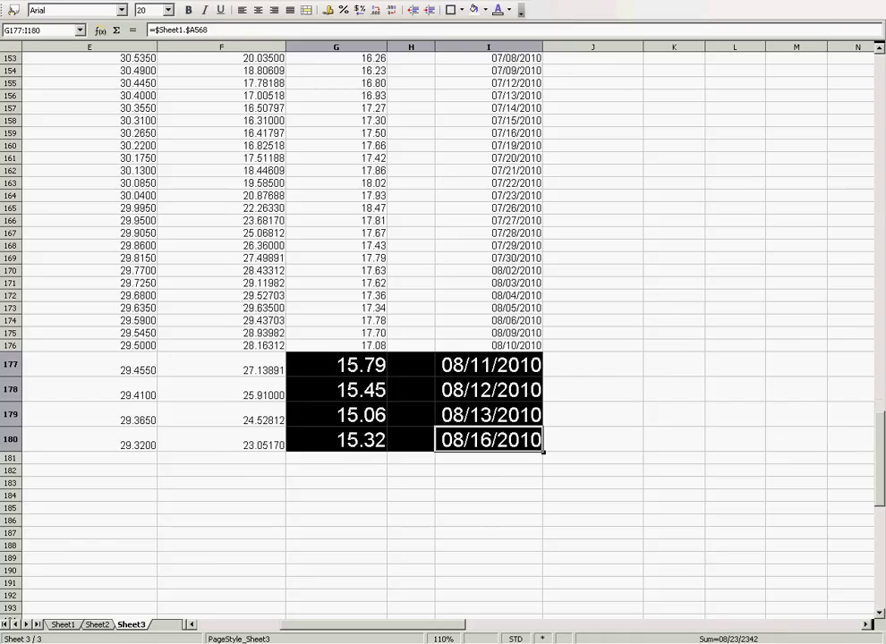
pyautogui.click(593, 439)
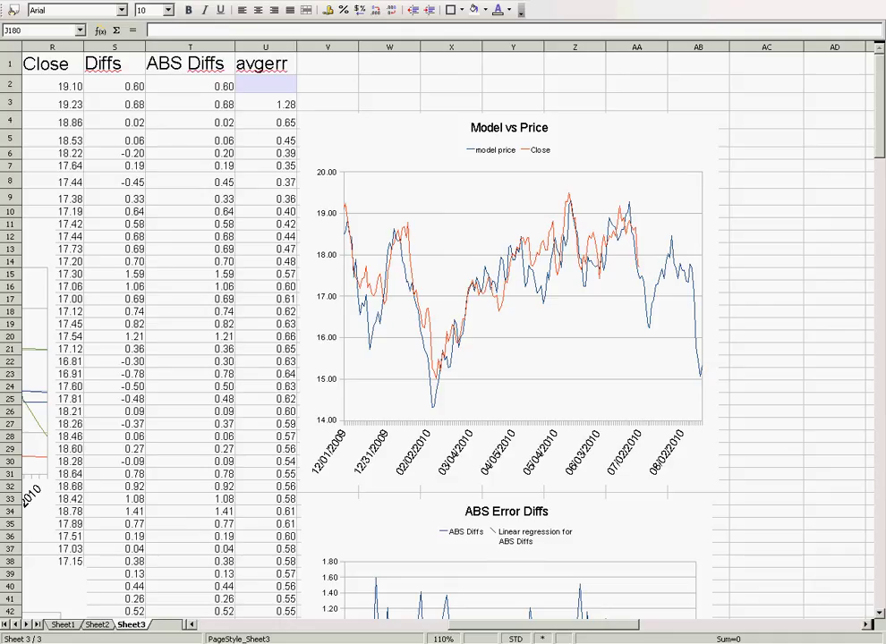
# Enter "So now let's look at how the model is constructed to see if it makes any sense" in X2 at font size 18.
pyautogui.click(450, 84)
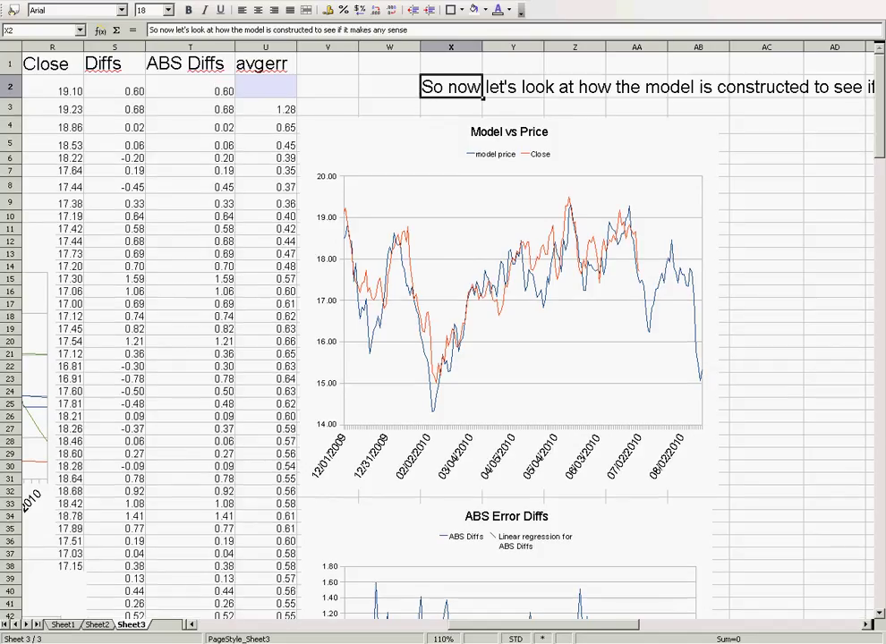
pyautogui.click(637, 87)
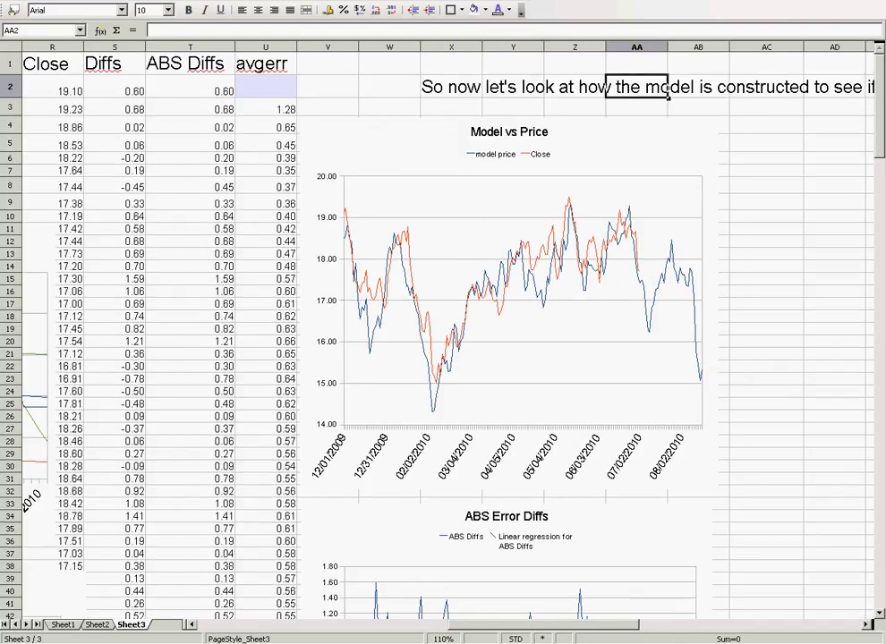
pyautogui.moveTo(494, 624); pyautogui.dragTo(551, 624)
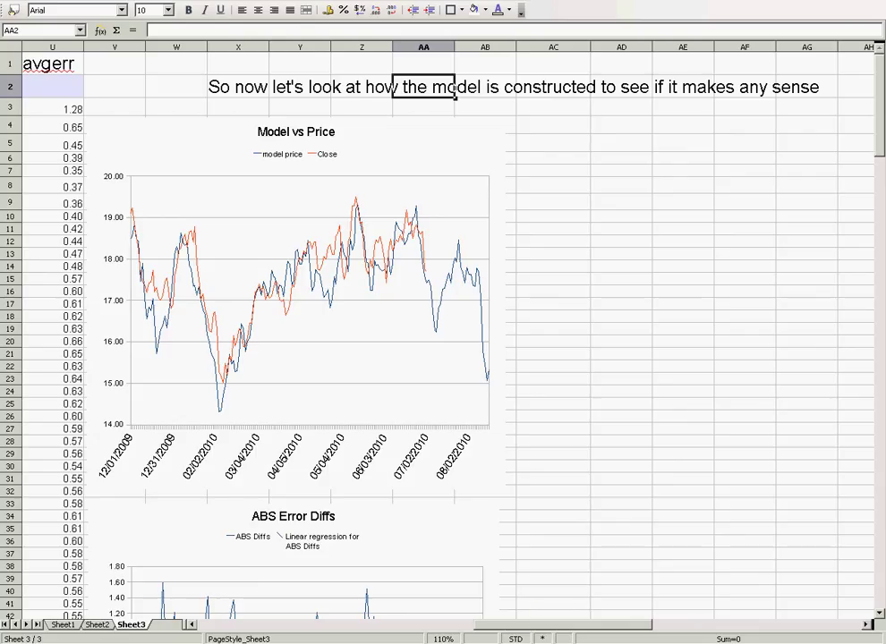
# Highlight the full model-construction note across X2:AG2 above the Model vs Price chart.
pyautogui.click(237, 86)
pyautogui.moveTo(237, 87); pyautogui.dragTo(774, 87)
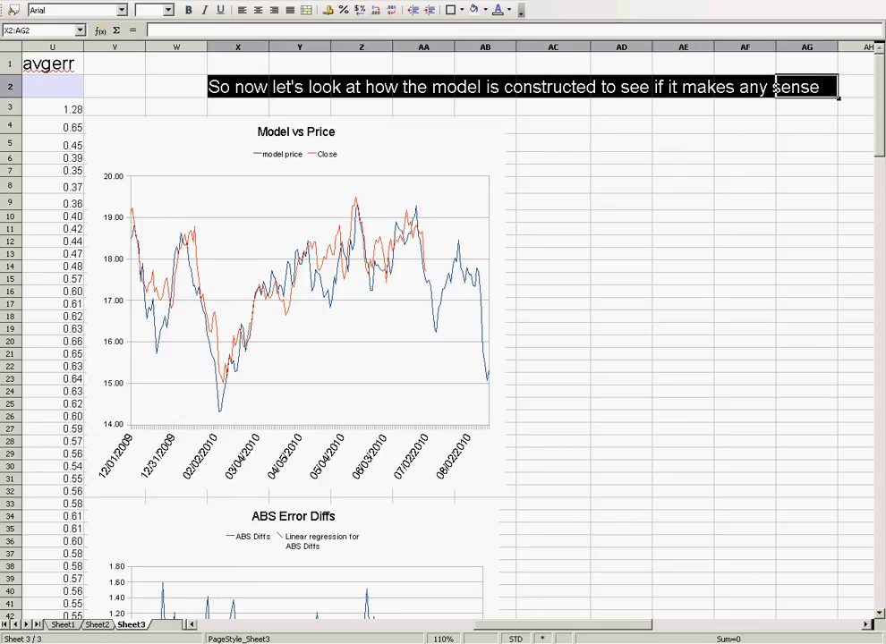
pyautogui.click(553, 106)
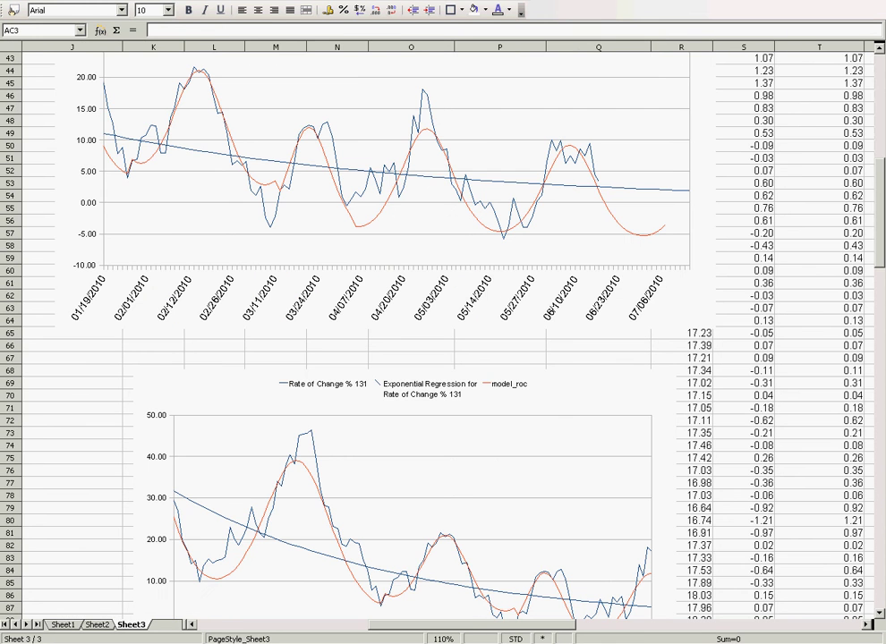
# Compare the Rate of Change % 131 charts on Sheet3 with the XSLV rate-of-change chart on Sheet2.
pyautogui.scroll(-2, 442, 331)
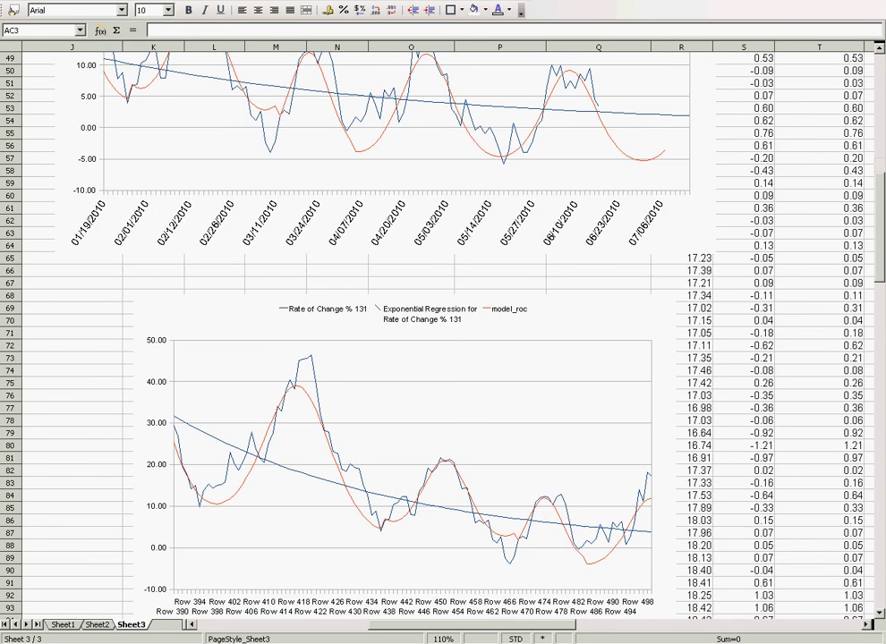
pyautogui.scroll(4, 443, 331)
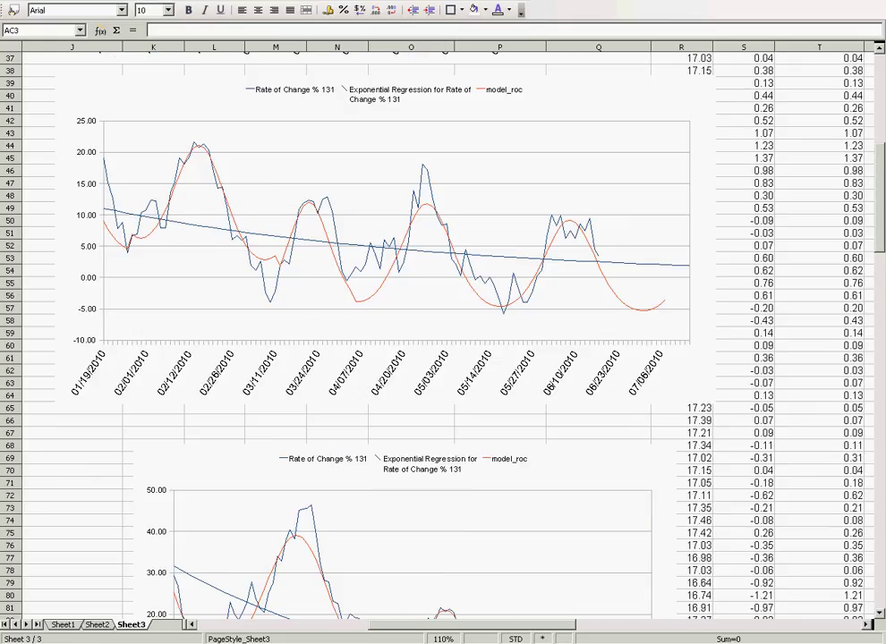
pyautogui.hotkey('ctrl', 'pageup')
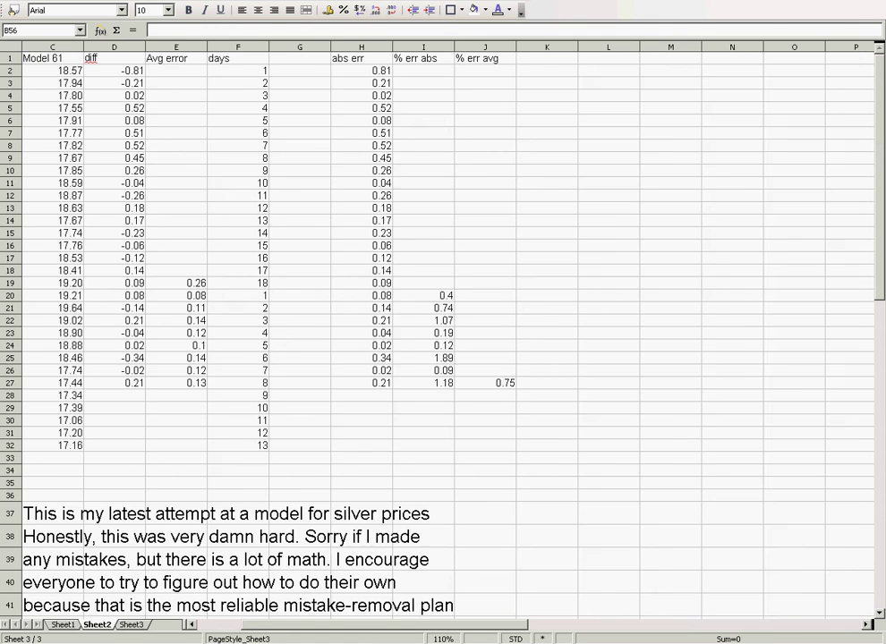
pyautogui.scroll(-17, 443, 331)
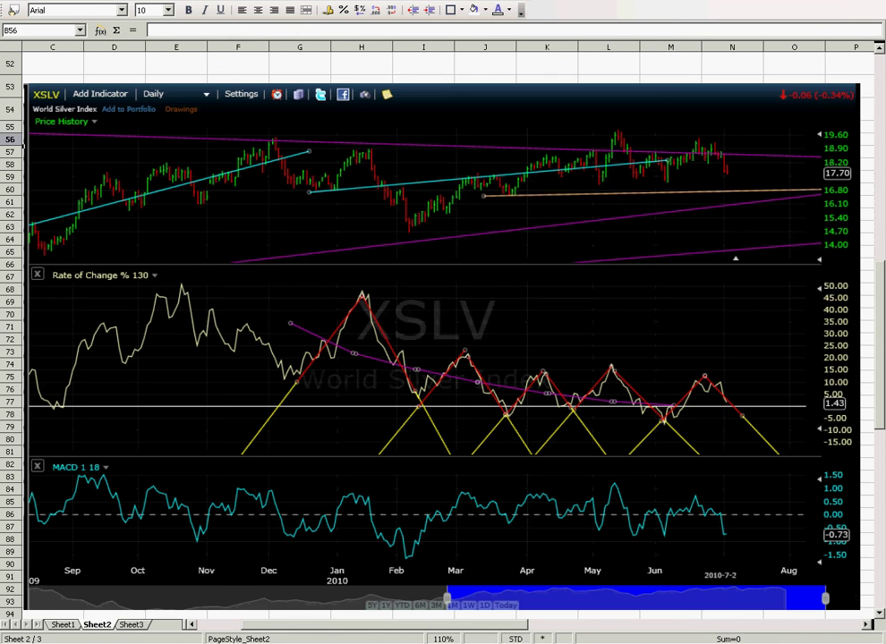
pyautogui.moveTo(422, 624); pyautogui.dragTo(450, 625)
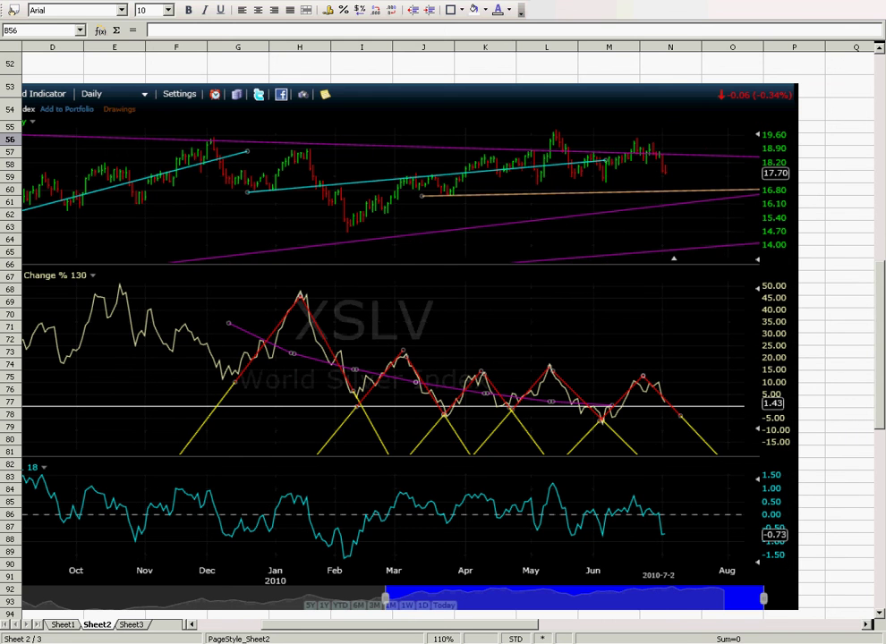
pyautogui.hotkey('ctrl', 'pagedown')
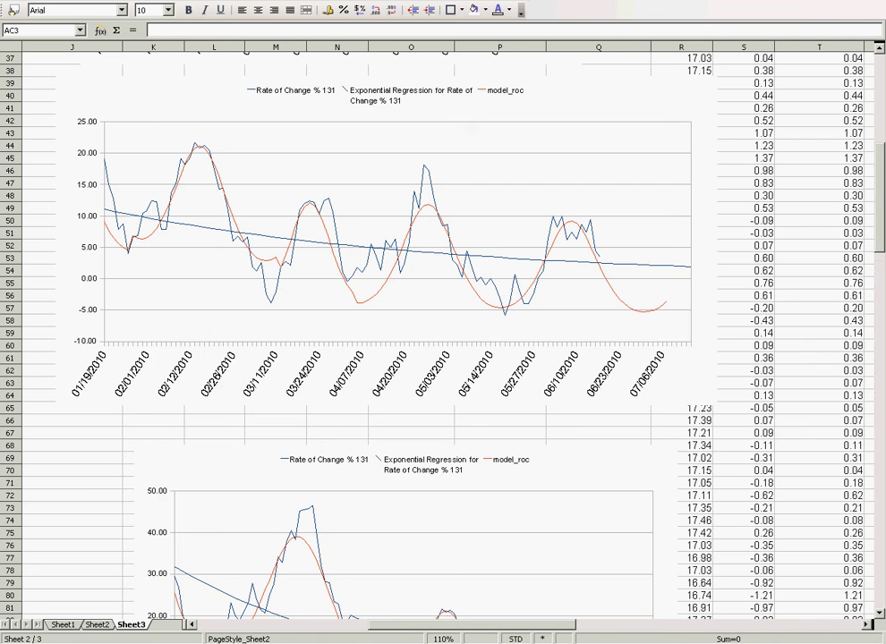
pyautogui.scroll(3, 443, 331)
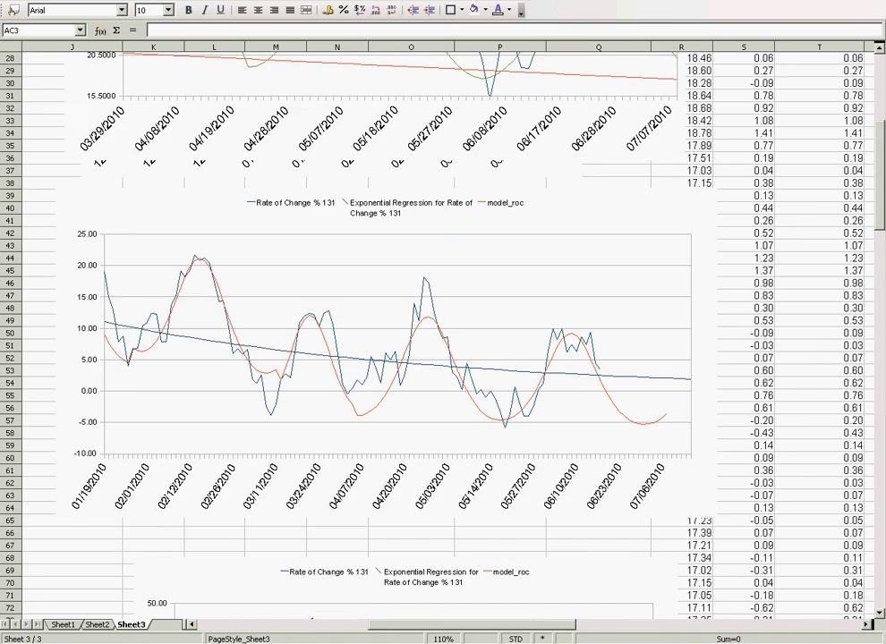
pyautogui.scroll(1, 443, 331)
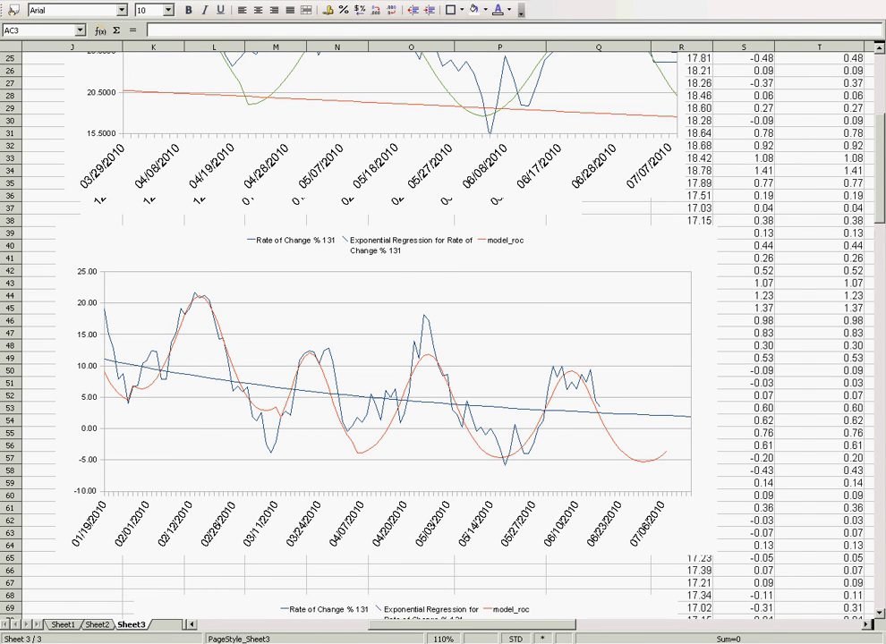
pyautogui.hotkey('ctrl', 'pageup')
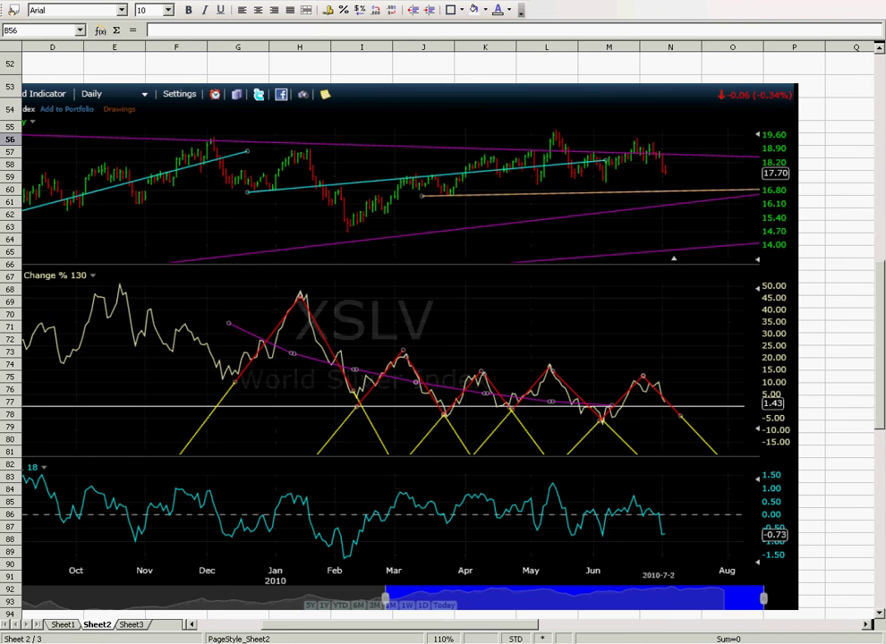
# Enter "Ok, so it looks like this is the precise" in Sheet3 K101 and "graph we're looking for: the rate of change" in K102 at size 18.
pyautogui.hotkey('ctrl', 'pagedown')
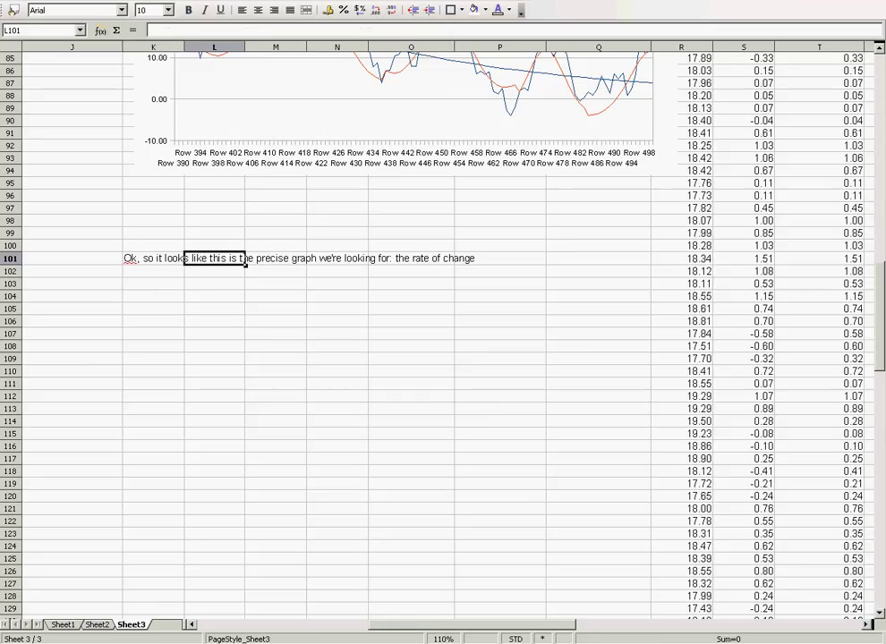
pyautogui.click(153, 259)
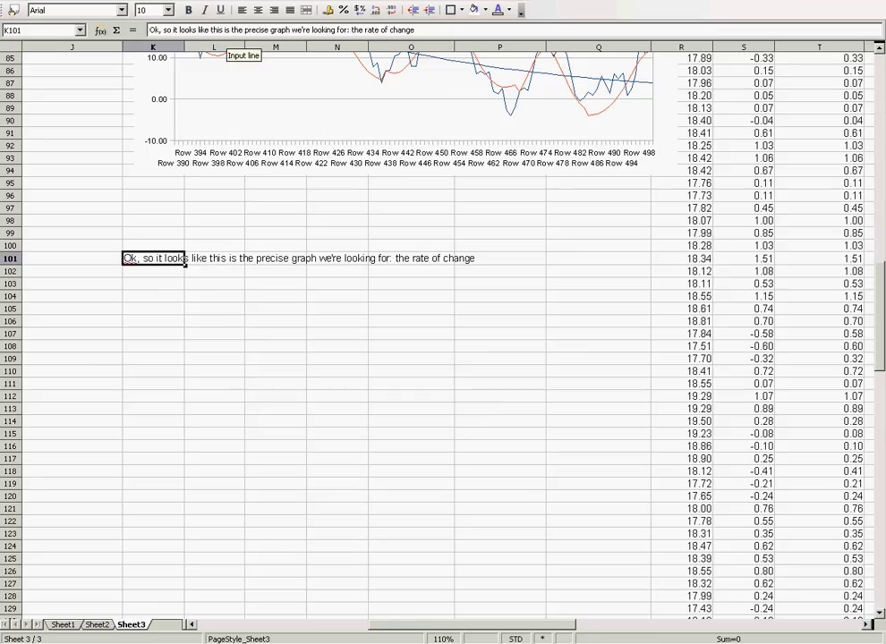
pyautogui.click(223, 30)
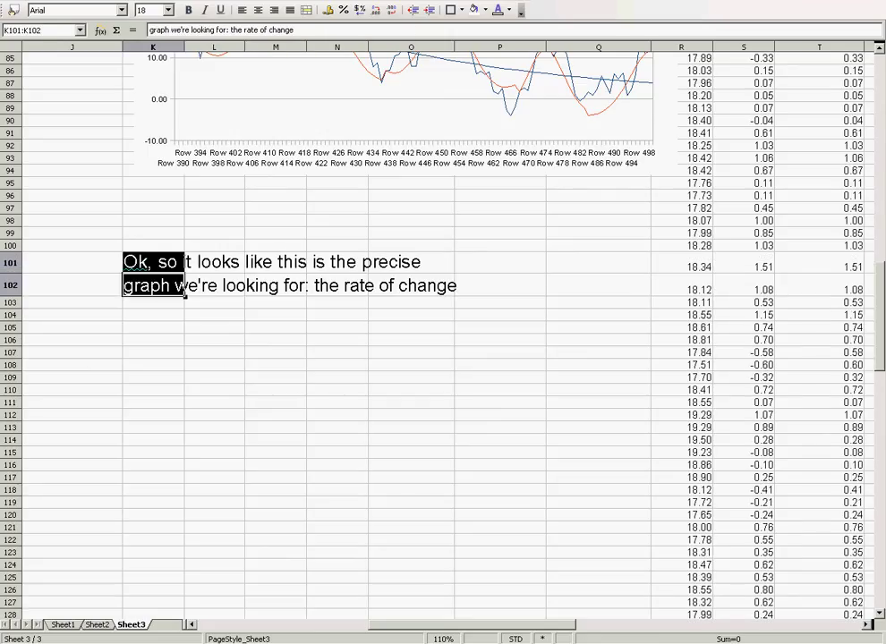
# Highlight the two-line rate-of-change note across K101:P102.
pyautogui.click(456, 284)
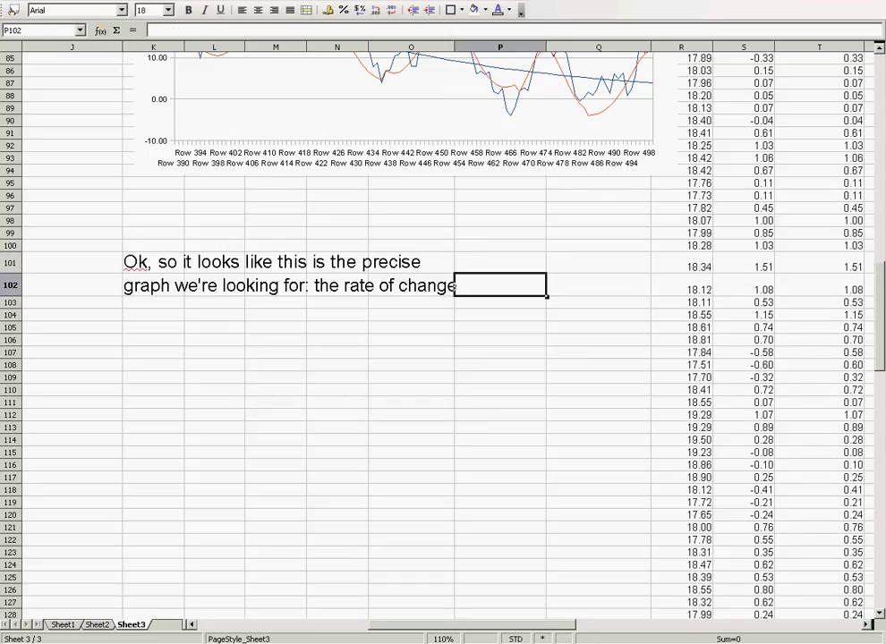
pyautogui.moveTo(456, 285); pyautogui.dragTo(153, 262)
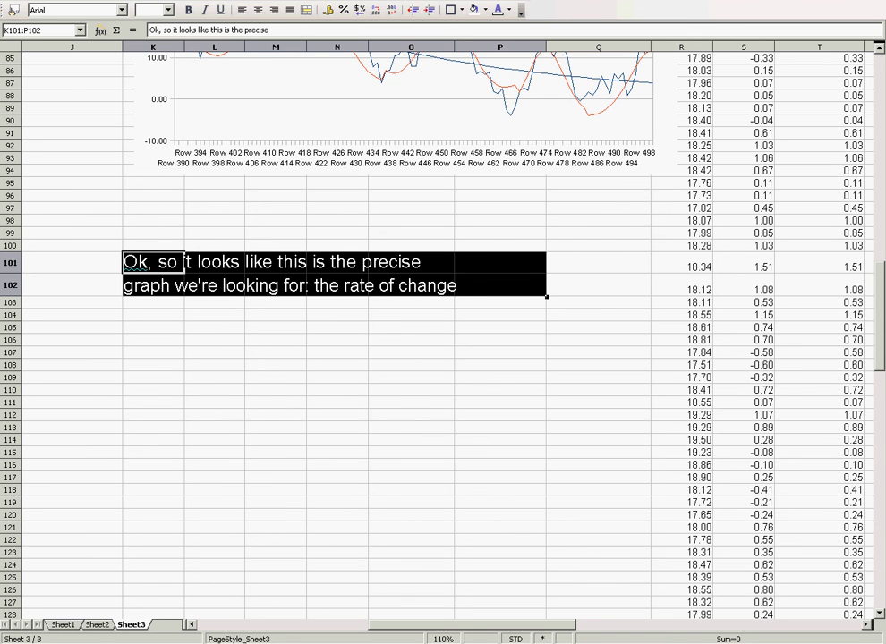
pyautogui.click(500, 302)
# Replace the K101:K102 note with "The regression has been applied" and "already and it is NOT linear", and highlight it across K101:O102.
pyautogui.moveTo(879, 332); pyautogui.dragTo(879, 277)
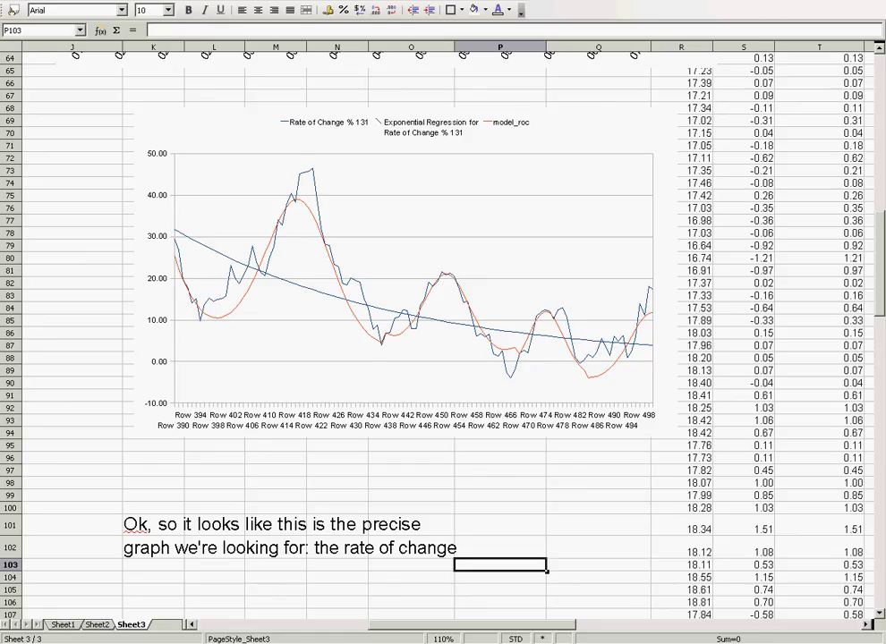
pyautogui.moveTo(879, 293); pyautogui.dragTo(879, 318)
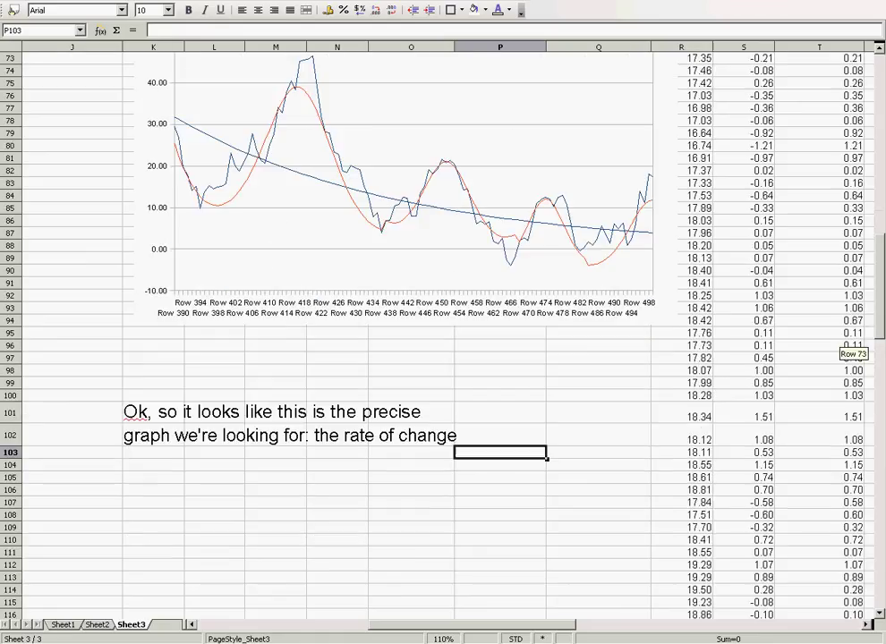
pyautogui.click(153, 412)
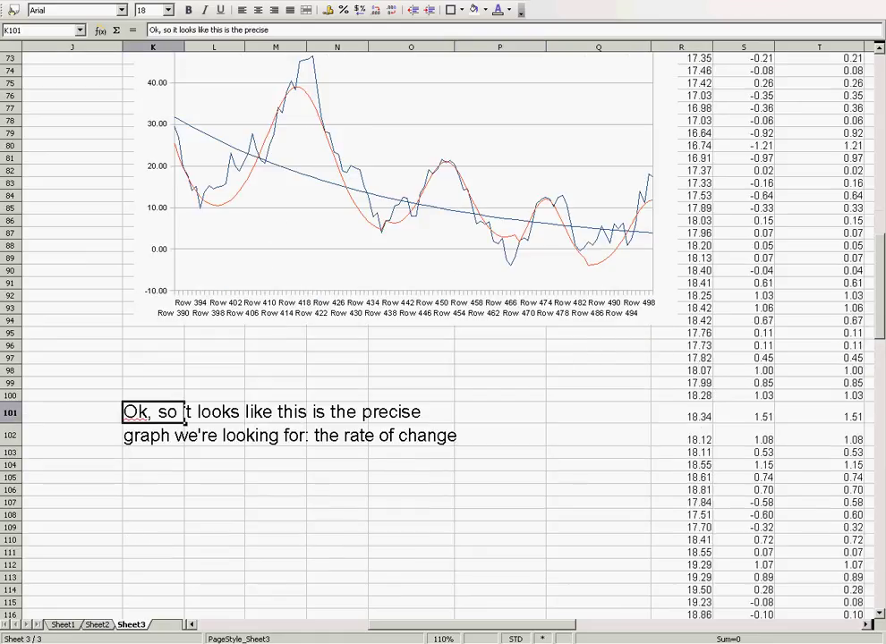
pyautogui.click(234, 437)
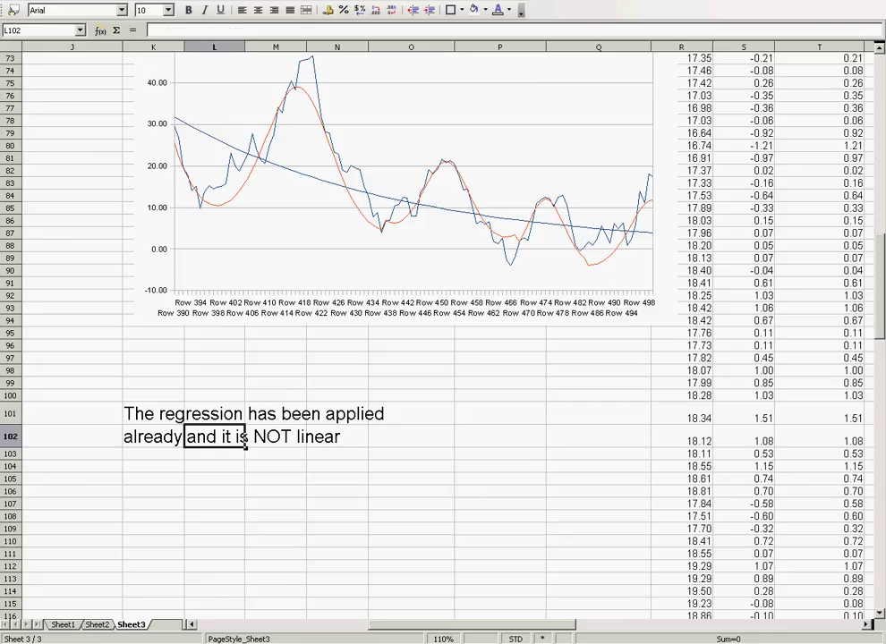
pyautogui.click(181, 420)
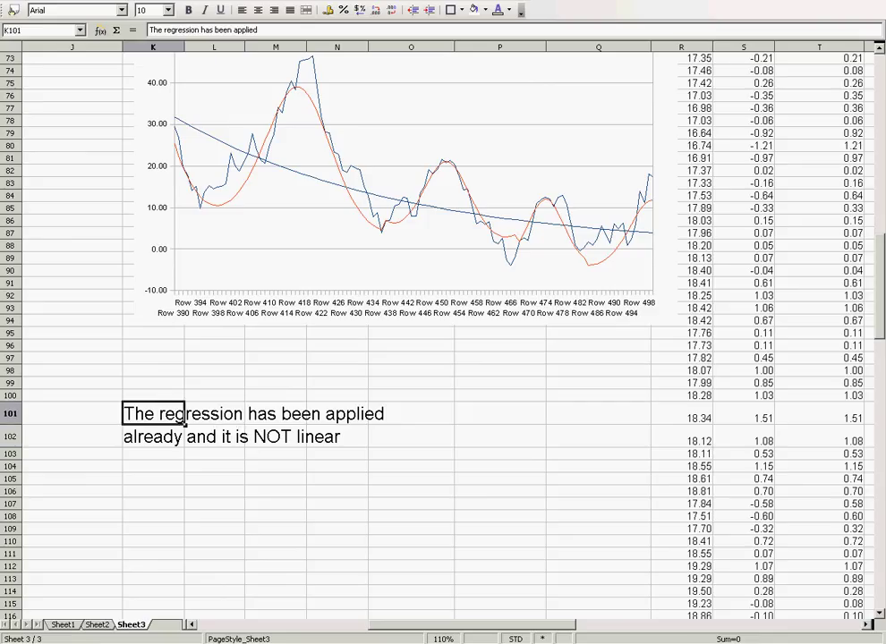
pyautogui.moveTo(170, 418); pyautogui.dragTo(430, 440)
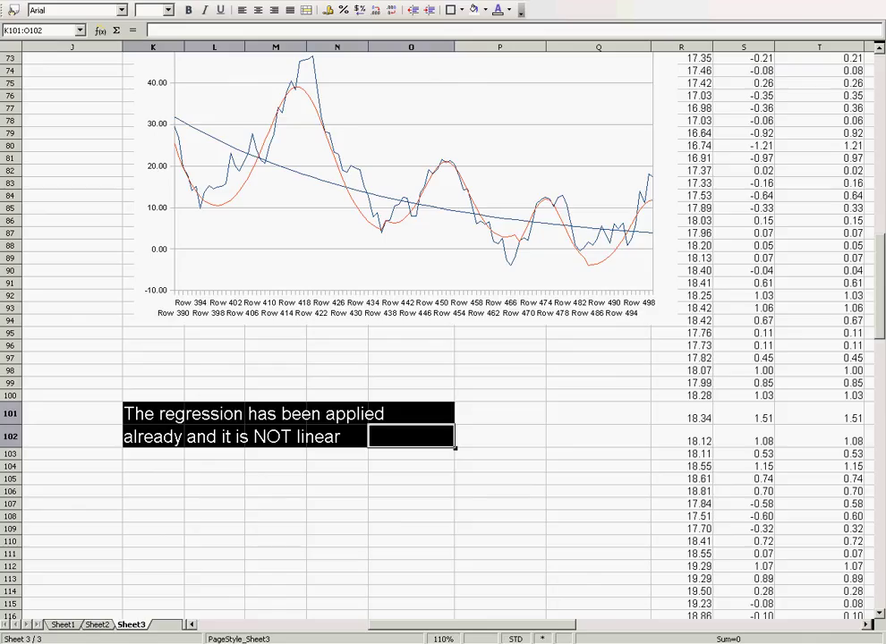
# Open the Rate of Change % 131 chart above the note for editing and select its exponential regression curve.
pyautogui.click(404, 242)
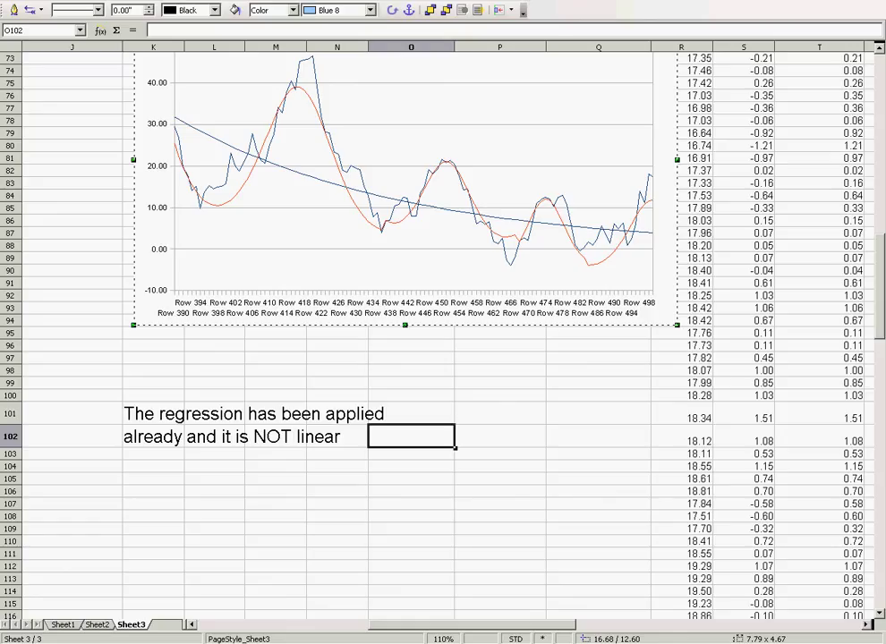
pyautogui.doubleClick(404, 232)
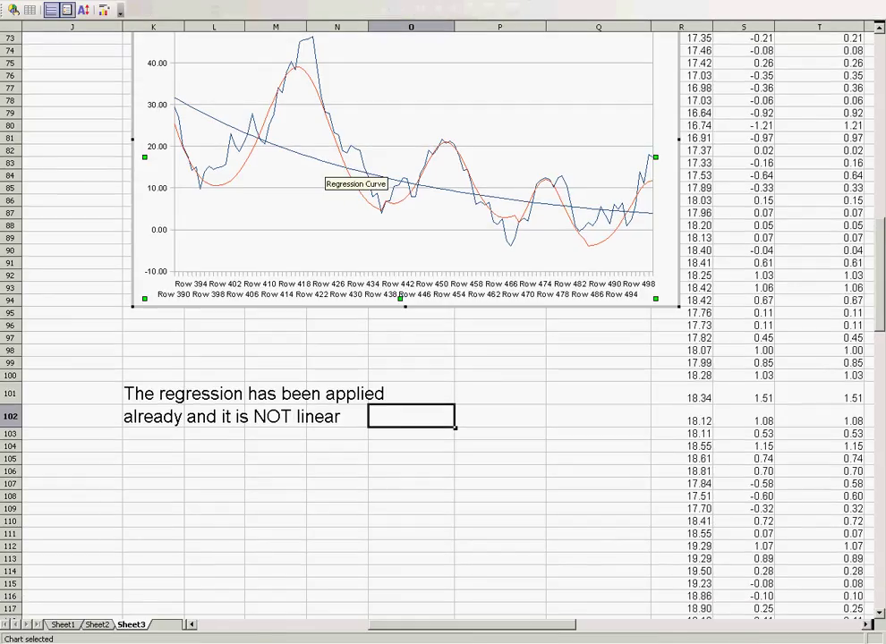
pyautogui.click(358, 169)
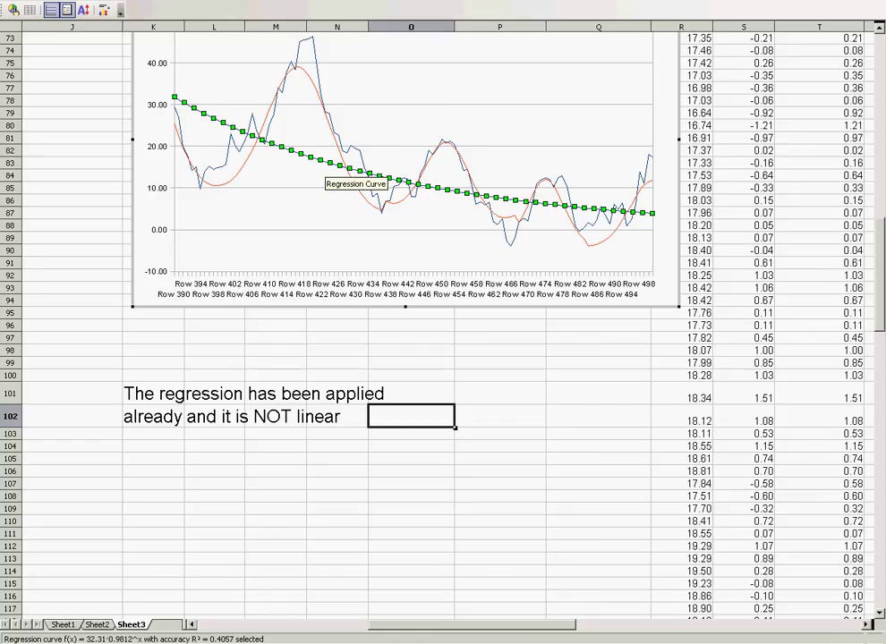